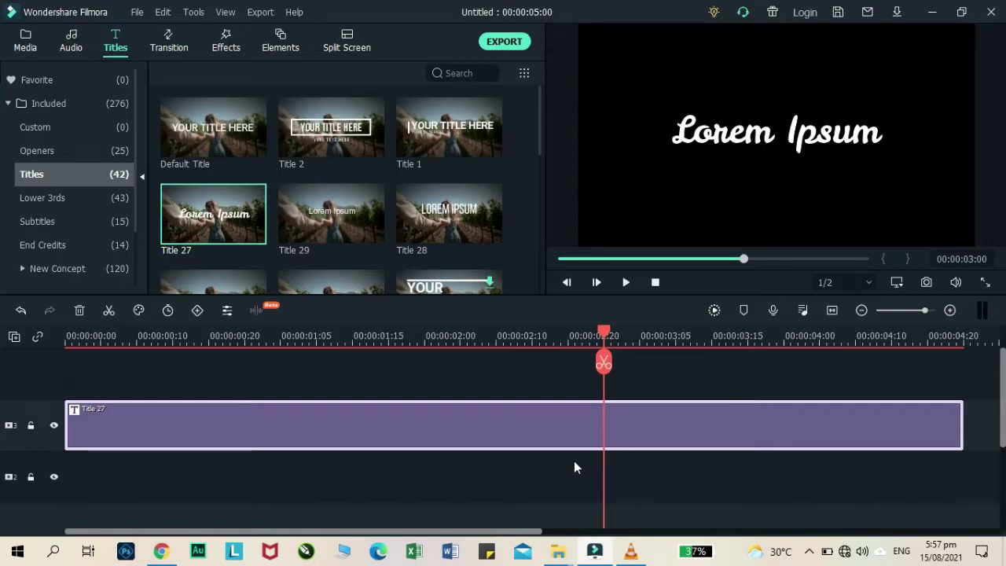
- Split the Title 27 clip at 00:00:03:00 and delete the portion after the cut
{"action": "left_click", "coordinate": [604, 365]}
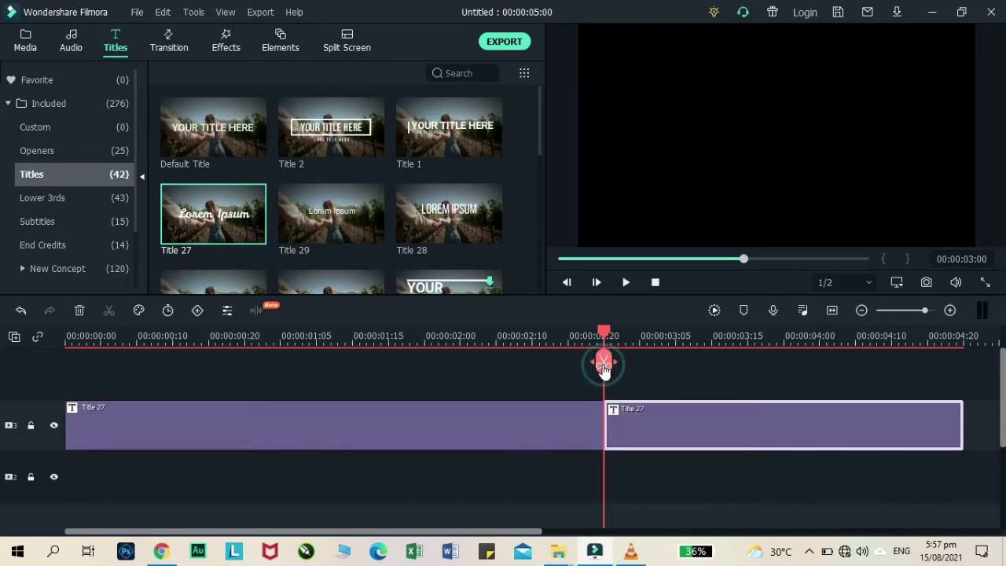
{"action": "right_click", "coordinate": [691, 424]}
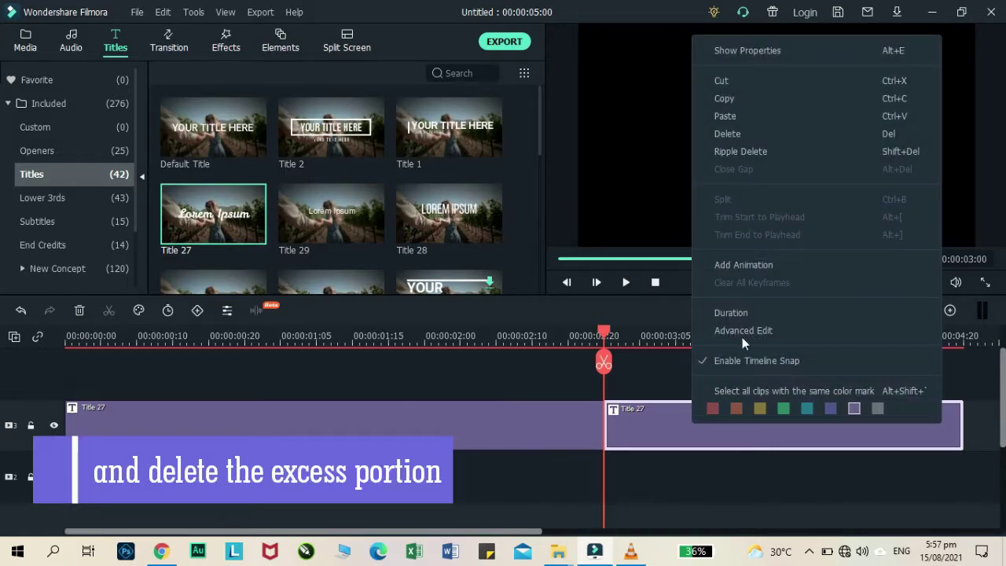
{"action": "left_click", "coordinate": [730, 132]}
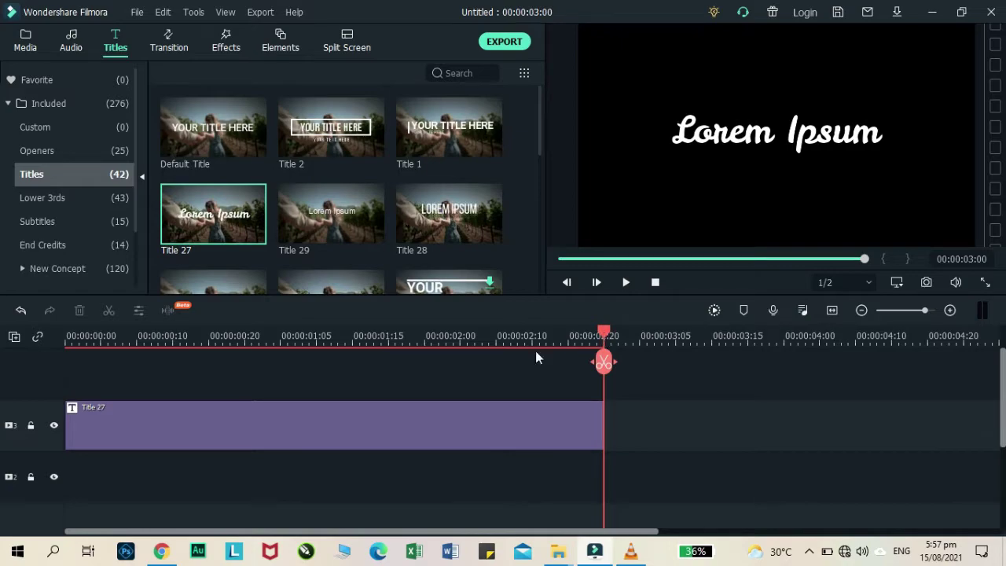
- Replace the Title 27 clip's placeholder text with "Mom JDL" in the advanced text editor
{"action": "left_click", "coordinate": [655, 282]}
{"action": "left_click", "coordinate": [286, 425]}
{"action": "double_click", "coordinate": [285, 423]}
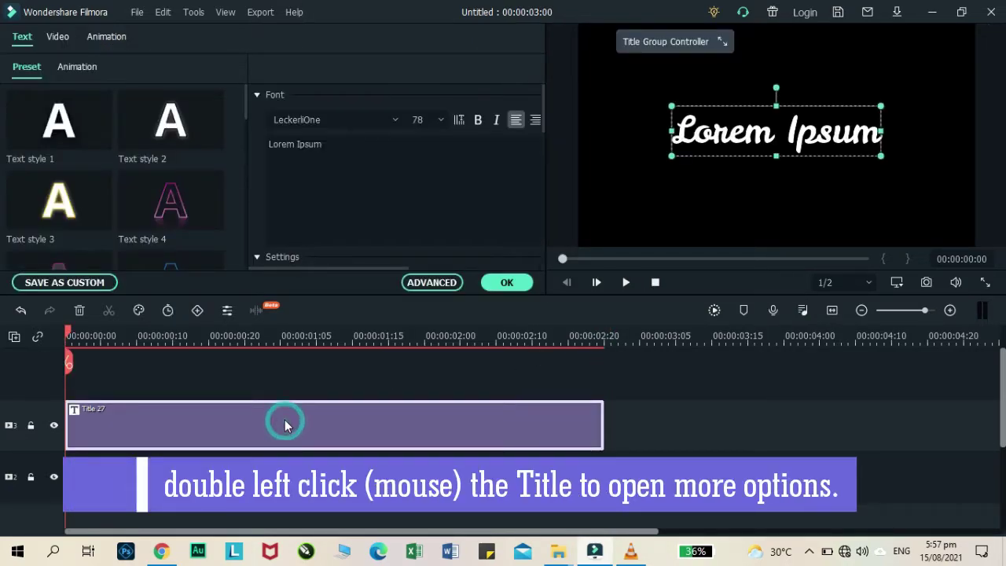
{"action": "left_click", "coordinate": [435, 284]}
{"action": "left_click_drag", "start_coordinate": [177, 133], "coordinate": [82, 131]}
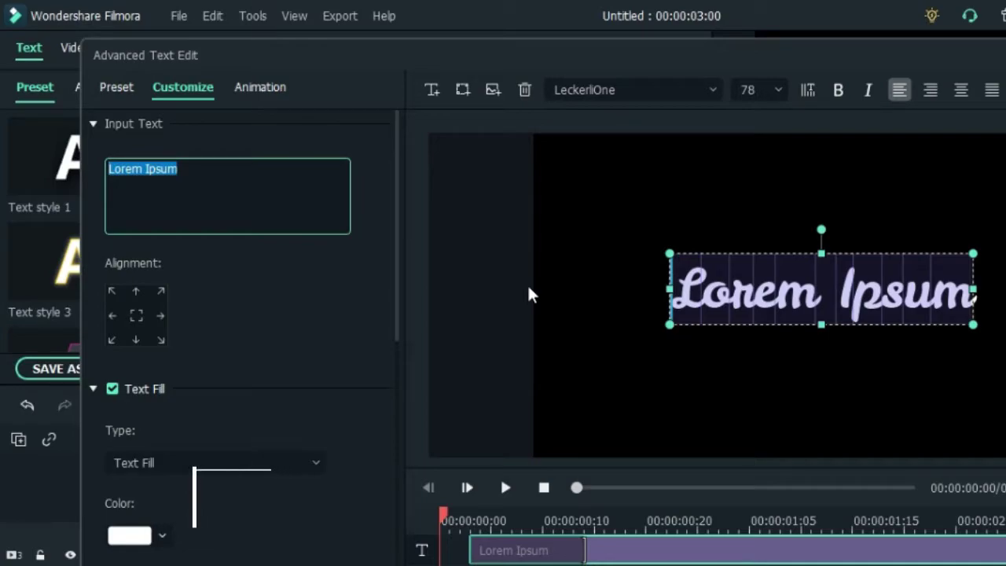
{"action": "type", "text": "Mom JDL"}
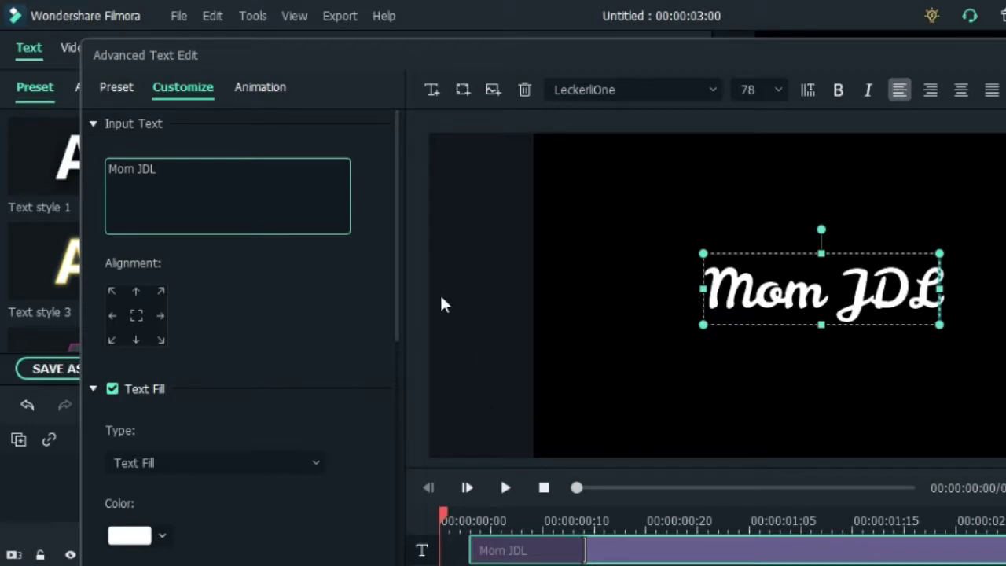
- Set the title text's font to Alien Encounters Solid and its size to 105
{"action": "left_click", "coordinate": [714, 90]}
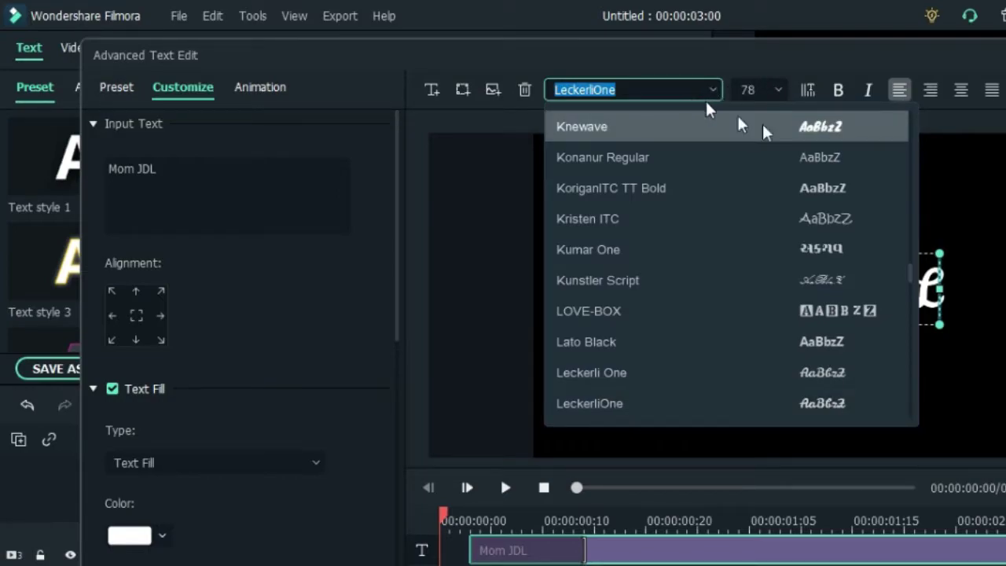
{"action": "left_click_drag", "start_coordinate": [915, 275], "coordinate": [912, 134]}
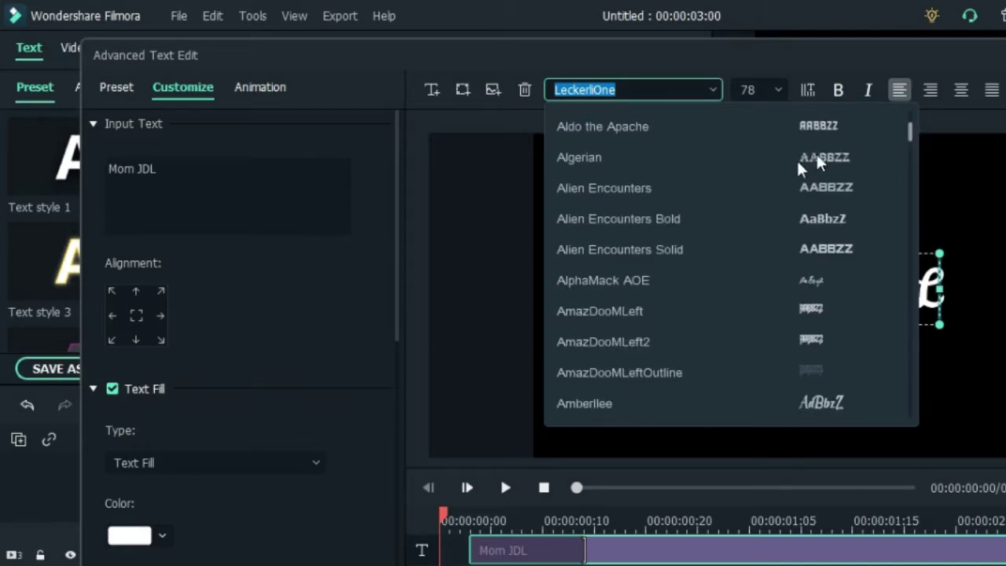
{"action": "left_click", "coordinate": [668, 218]}
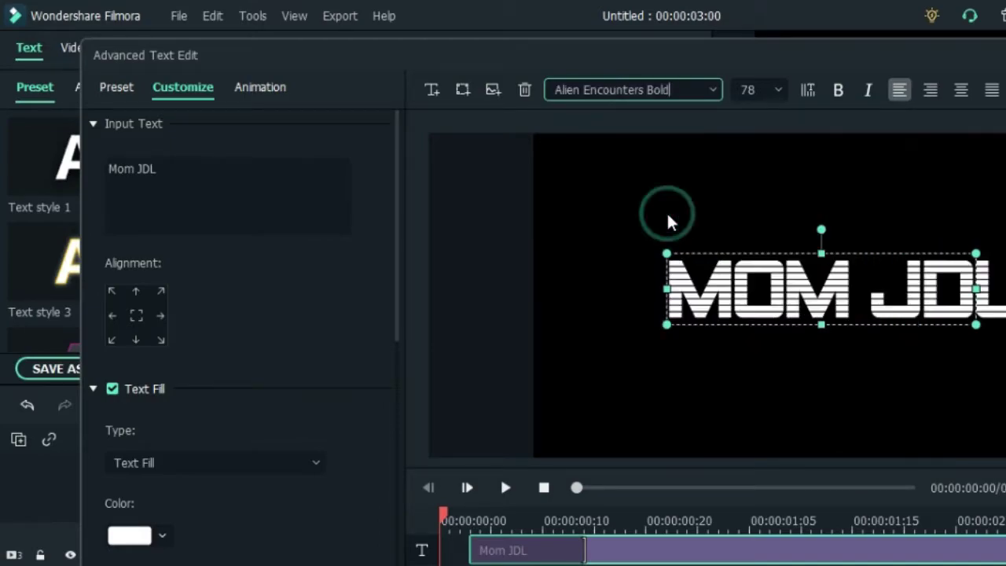
{"action": "left_click", "coordinate": [715, 91]}
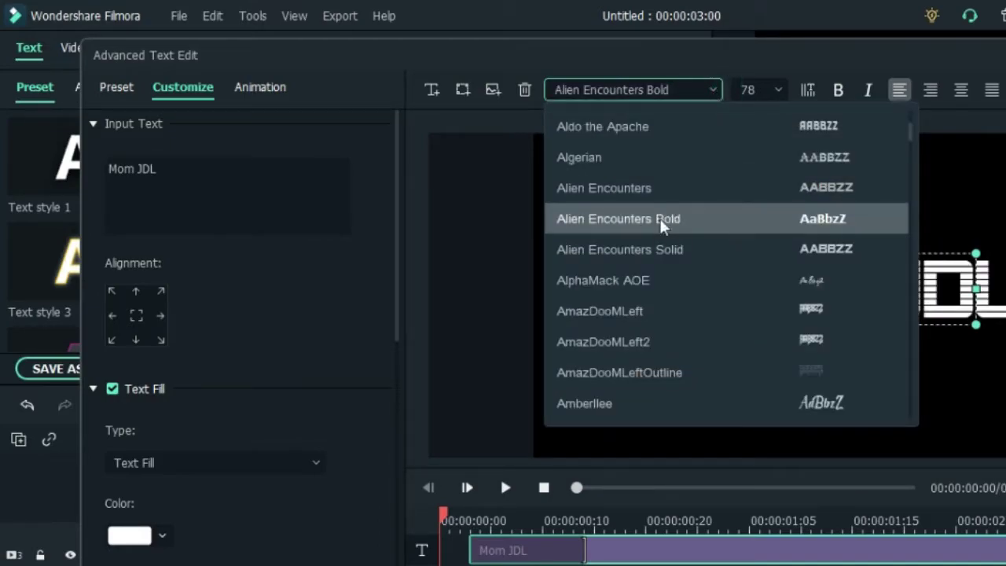
{"action": "left_click", "coordinate": [652, 250]}
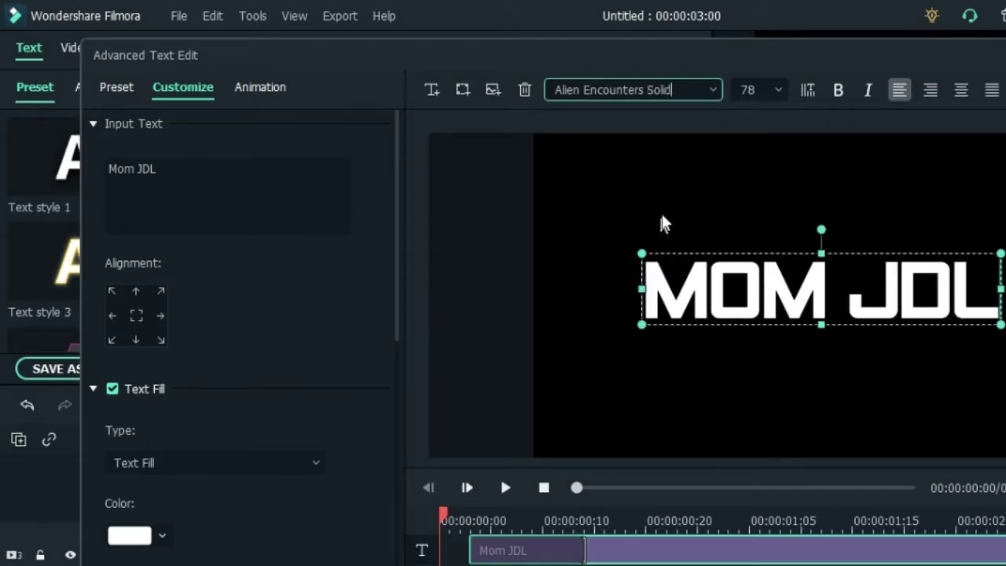
{"action": "left_click", "coordinate": [778, 90]}
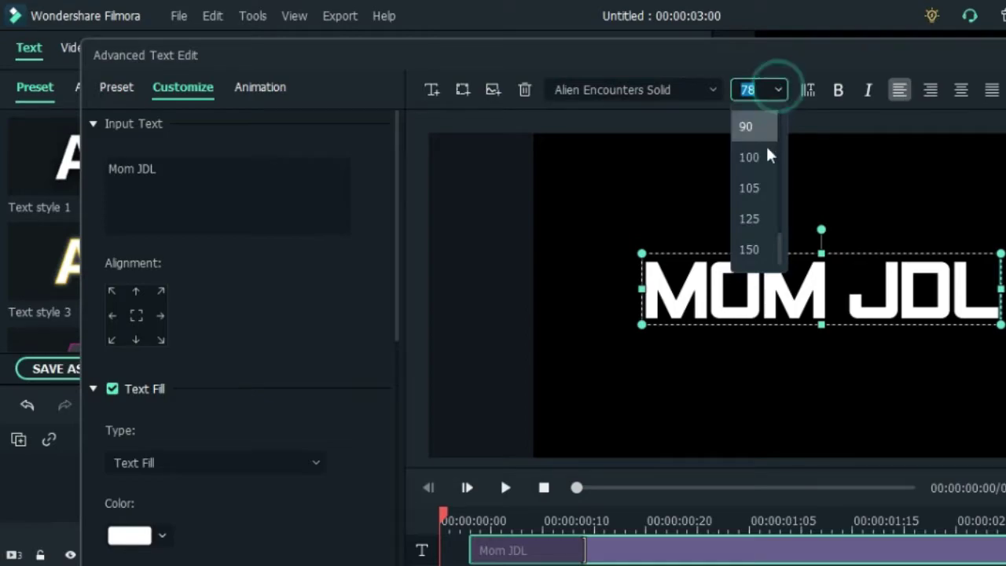
{"action": "left_click", "coordinate": [755, 192]}
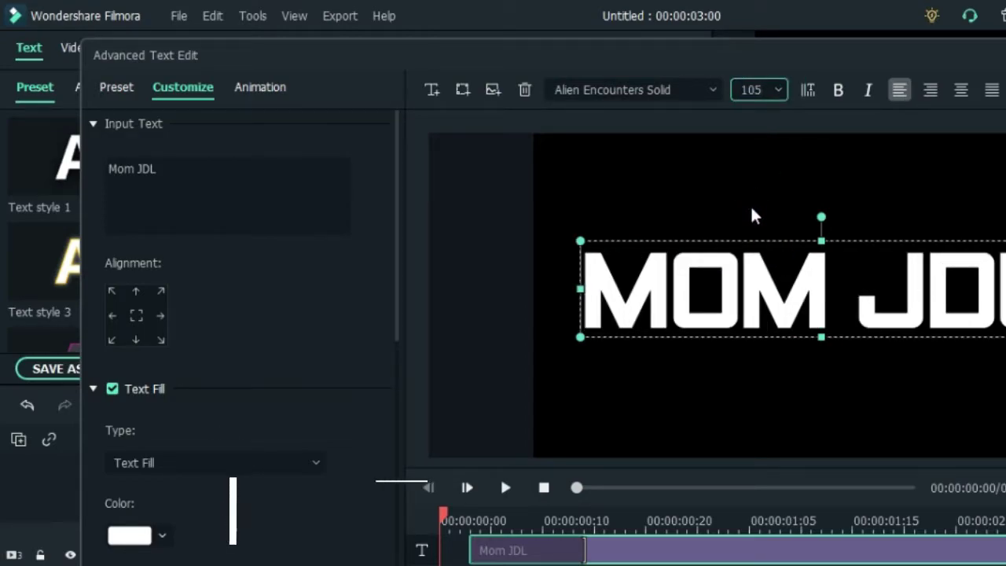
- Apply No Animation to the title text, save the edits, and nudge the title slightly down in the preview
{"action": "left_click", "coordinate": [260, 88]}
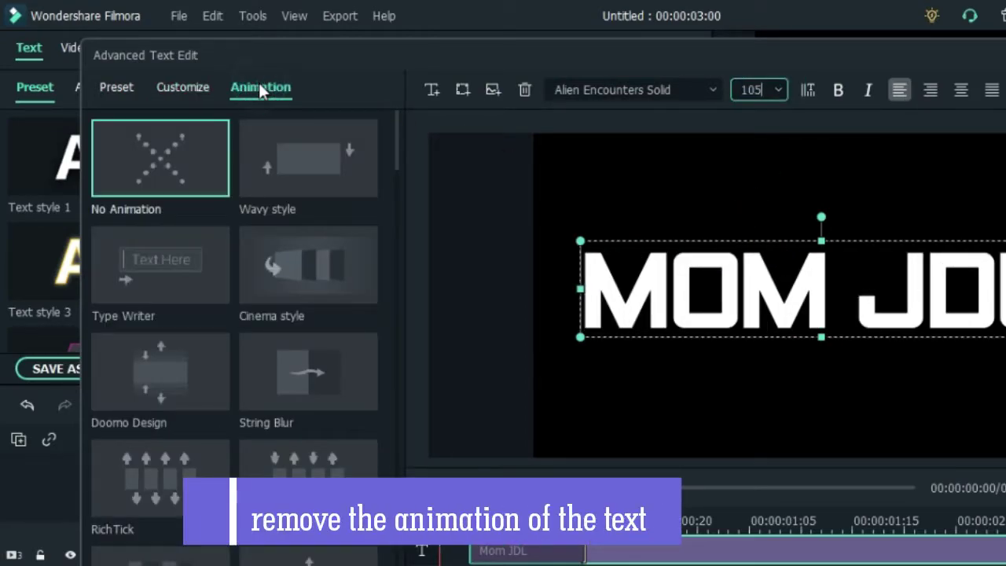
{"action": "left_click", "coordinate": [170, 135]}
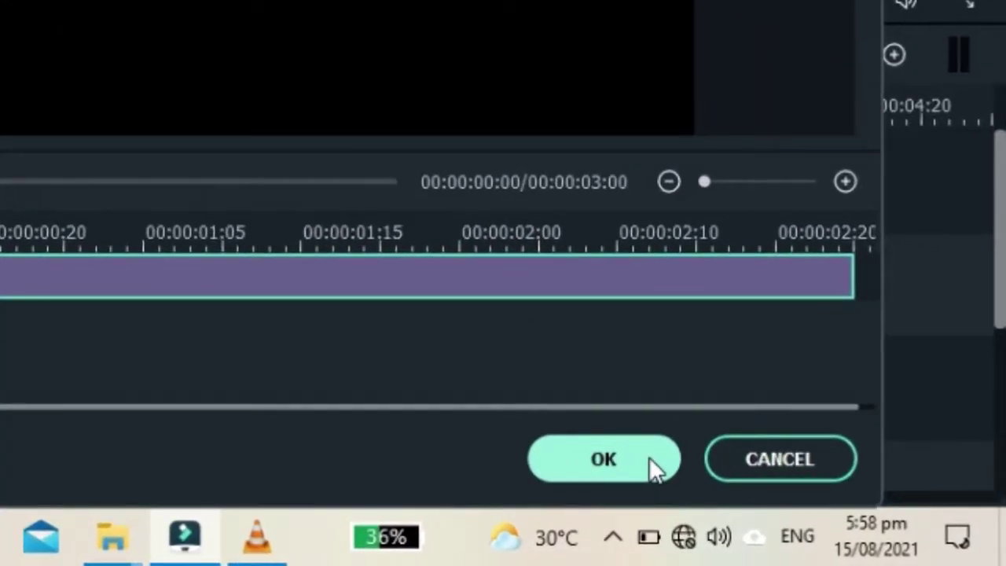
{"action": "left_click", "coordinate": [808, 510]}
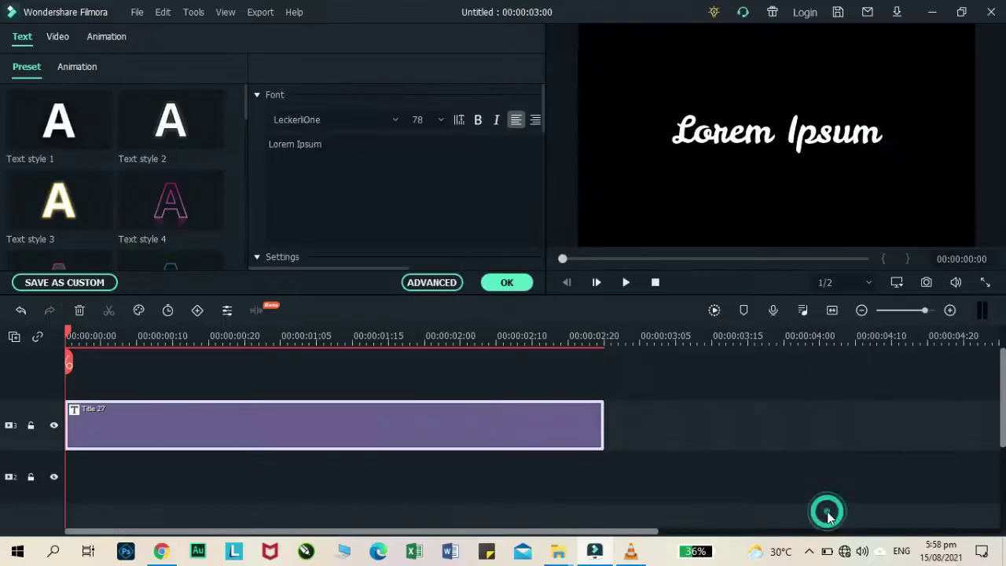
{"action": "left_click", "coordinate": [506, 283]}
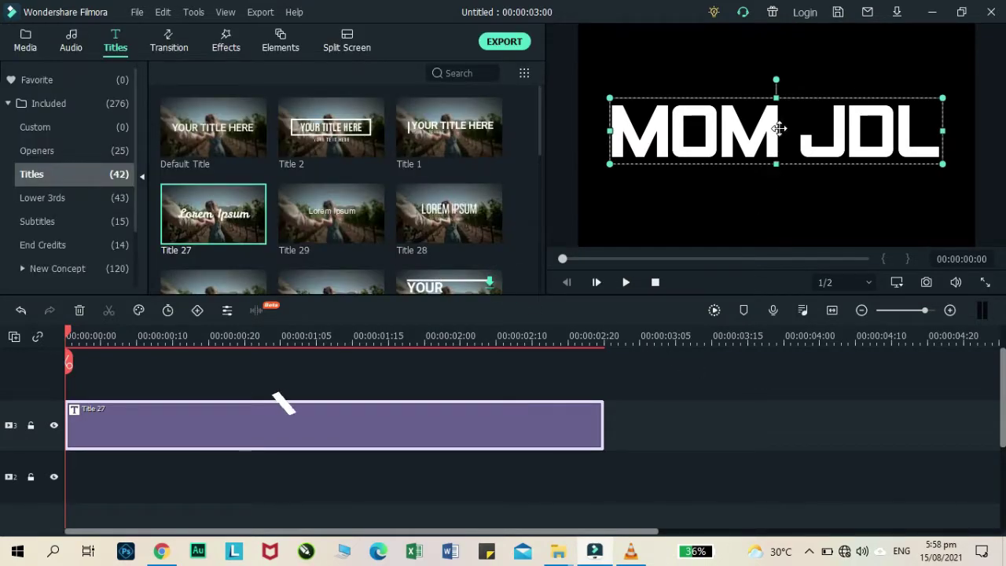
{"action": "left_click_drag", "start_coordinate": [774, 128], "coordinate": [777, 133]}
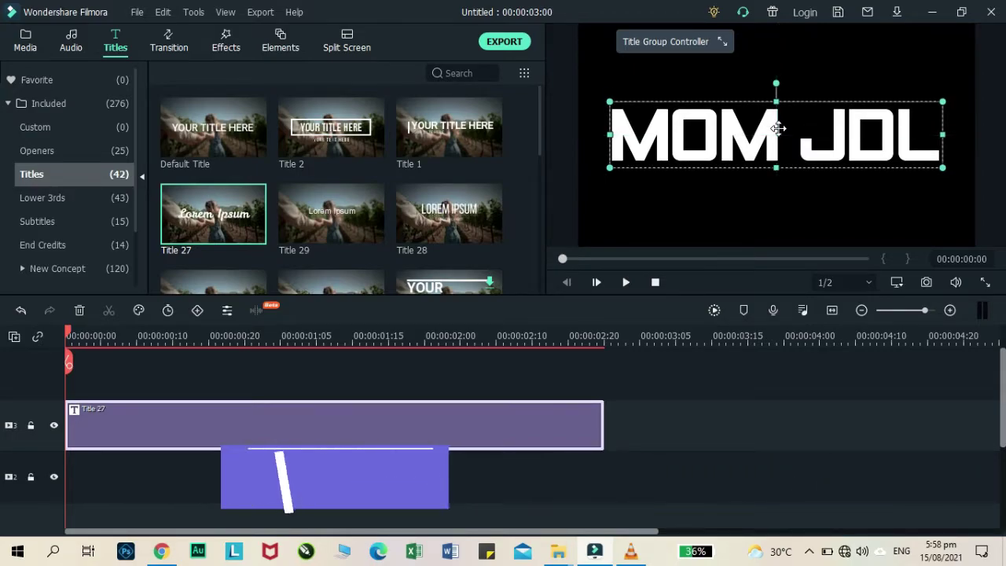
- Duplicate the title clip onto the track above, keeping track 3 locked only during the paste
{"action": "right_click", "coordinate": [119, 426]}
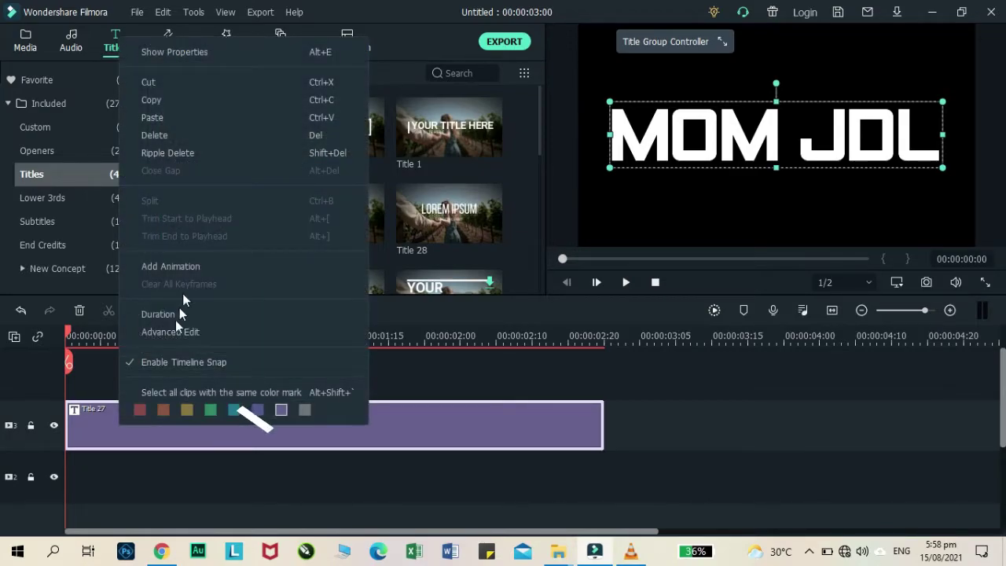
{"action": "left_click", "coordinate": [156, 103]}
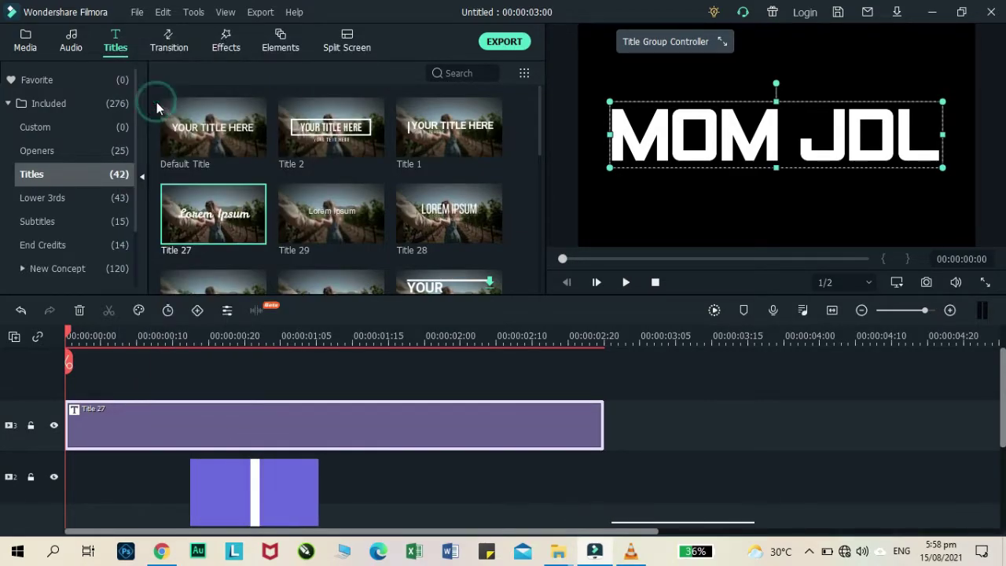
{"action": "left_click", "coordinate": [32, 431]}
{"action": "left_click", "coordinate": [31, 426]}
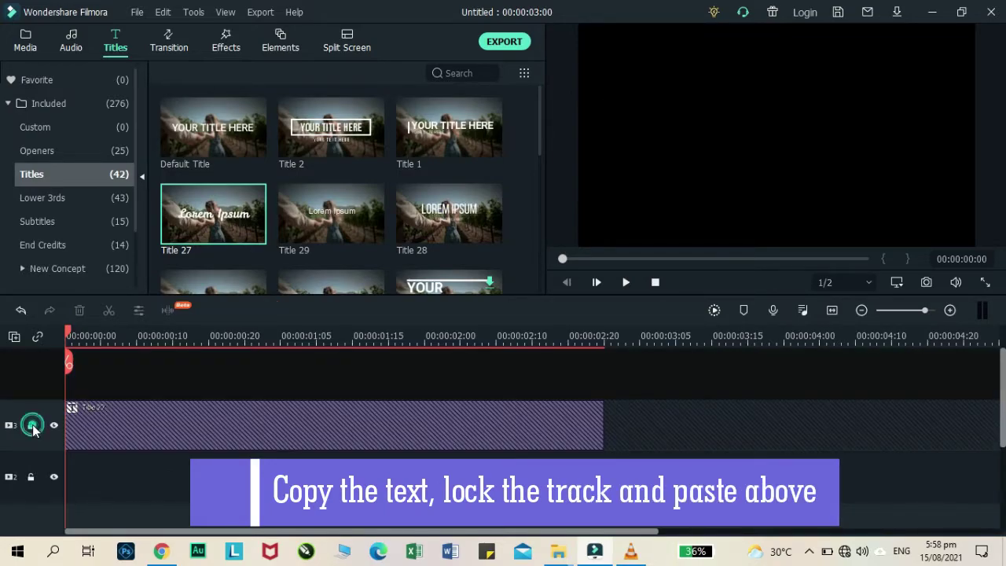
{"action": "left_click", "coordinate": [51, 367]}
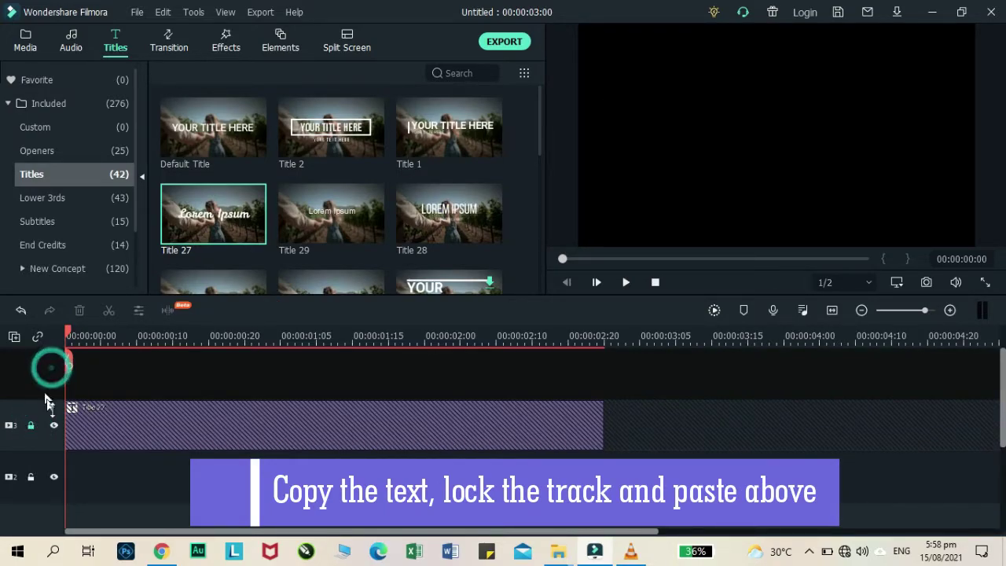
{"action": "key", "text": "ctrl+v"}
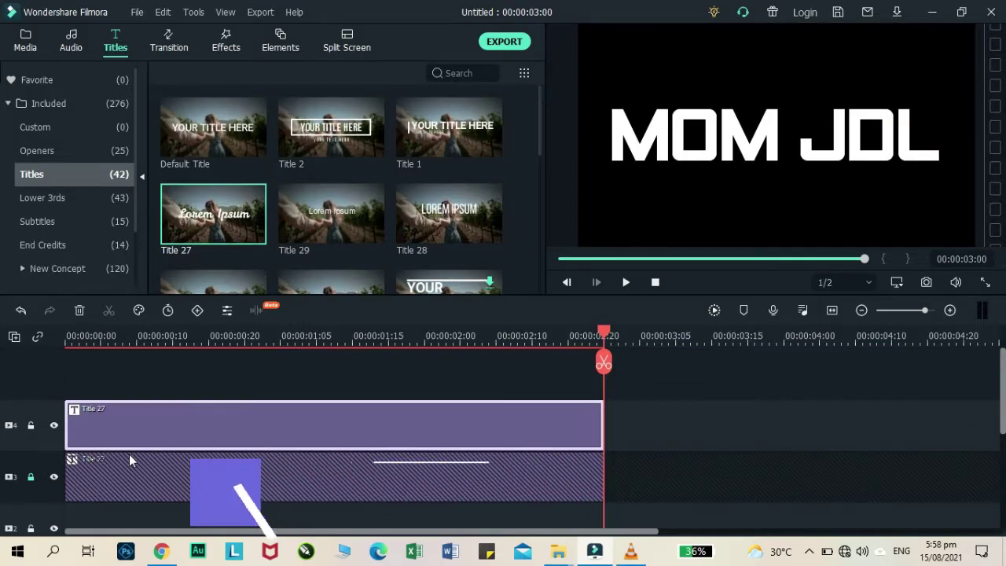
{"action": "left_click", "coordinate": [30, 476]}
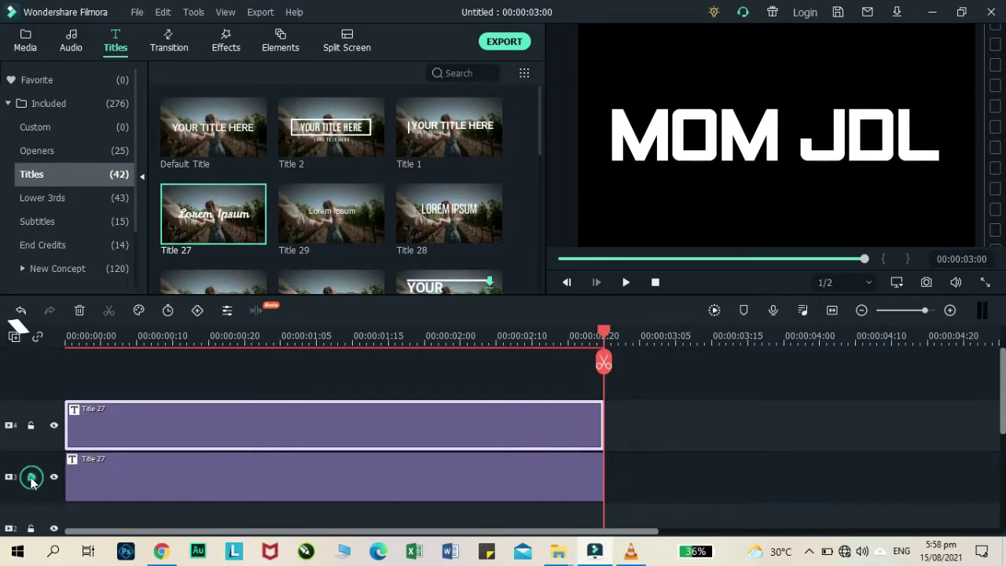
- Change the text fill color of the lower title clip on track 3 to black
{"action": "double_click", "coordinate": [293, 469]}
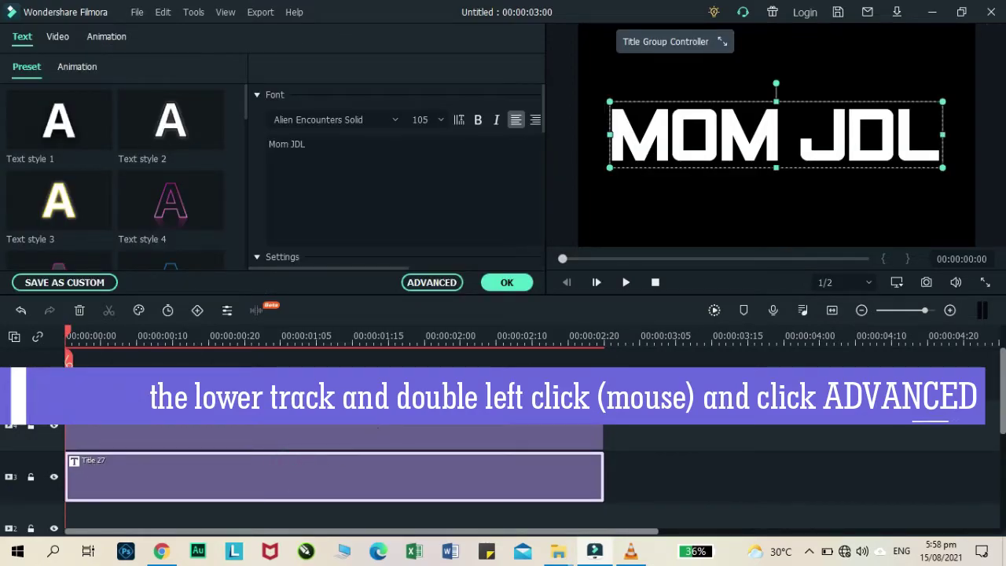
{"action": "left_click", "coordinate": [435, 283]}
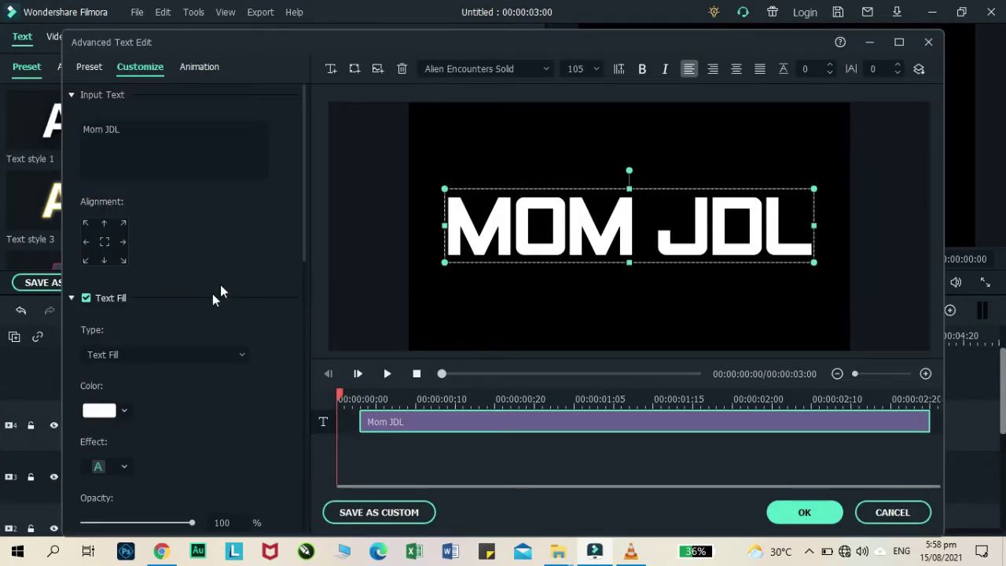
{"action": "left_click", "coordinate": [125, 409]}
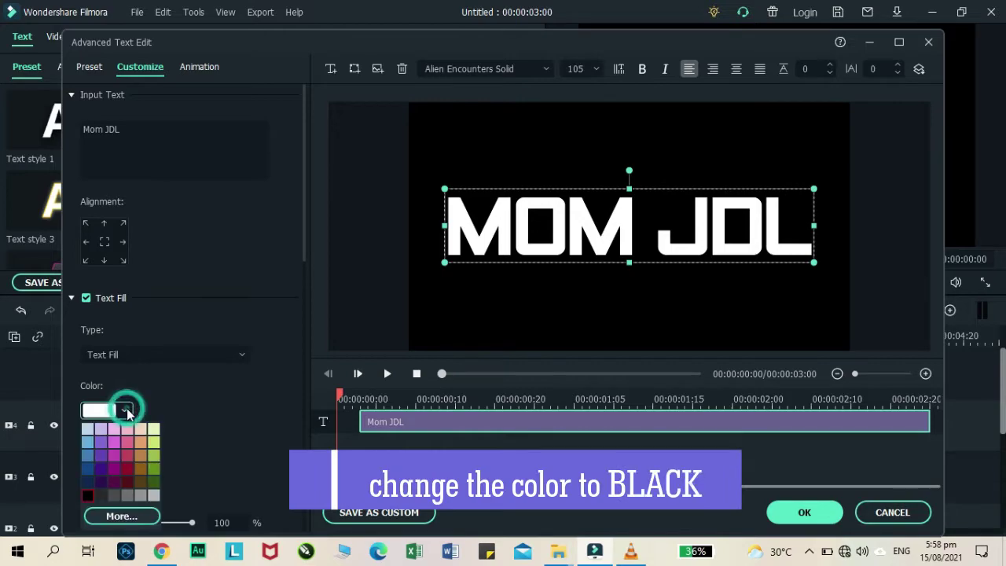
{"action": "left_click", "coordinate": [88, 497]}
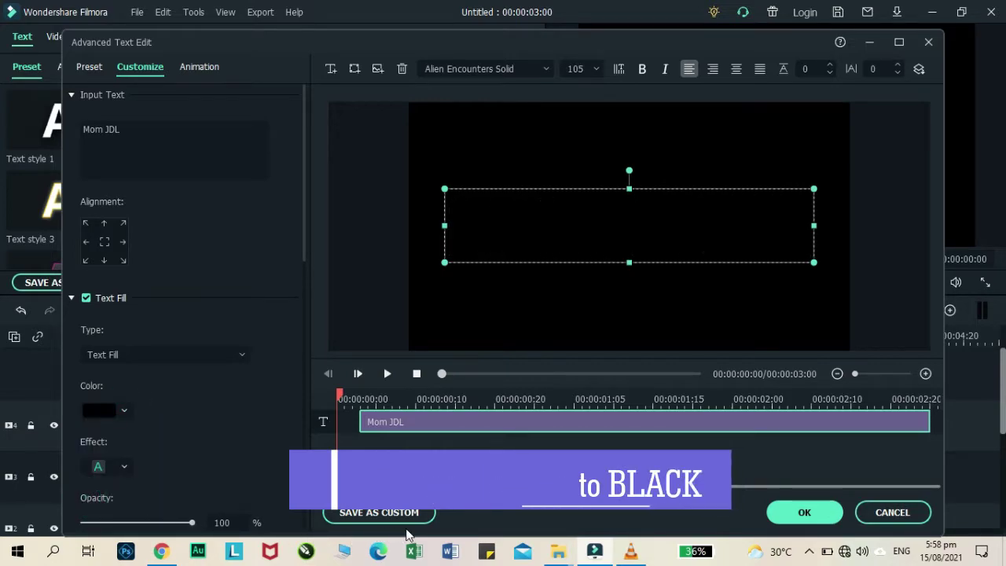
{"action": "left_click", "coordinate": [804, 513]}
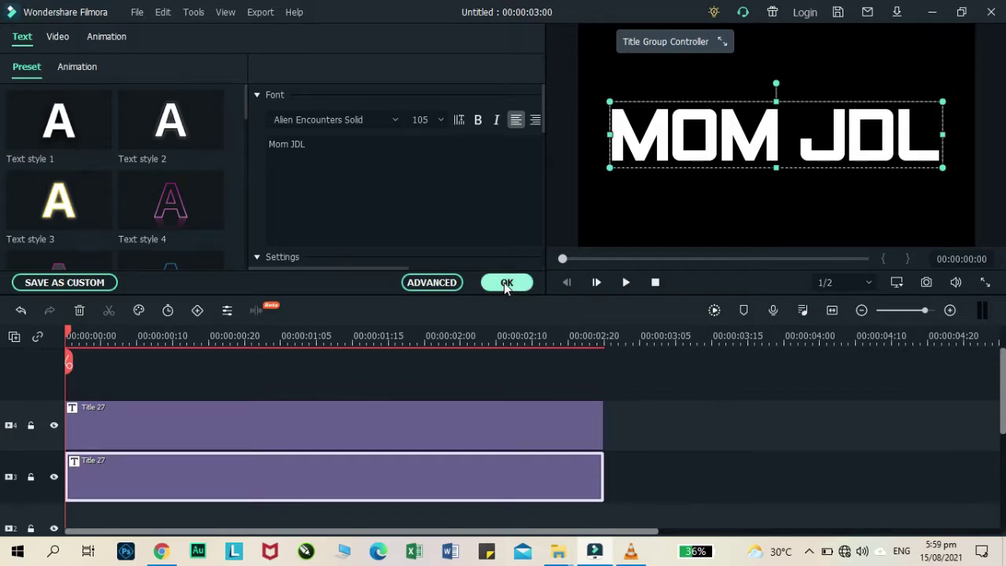
{"action": "left_click", "coordinate": [504, 282]}
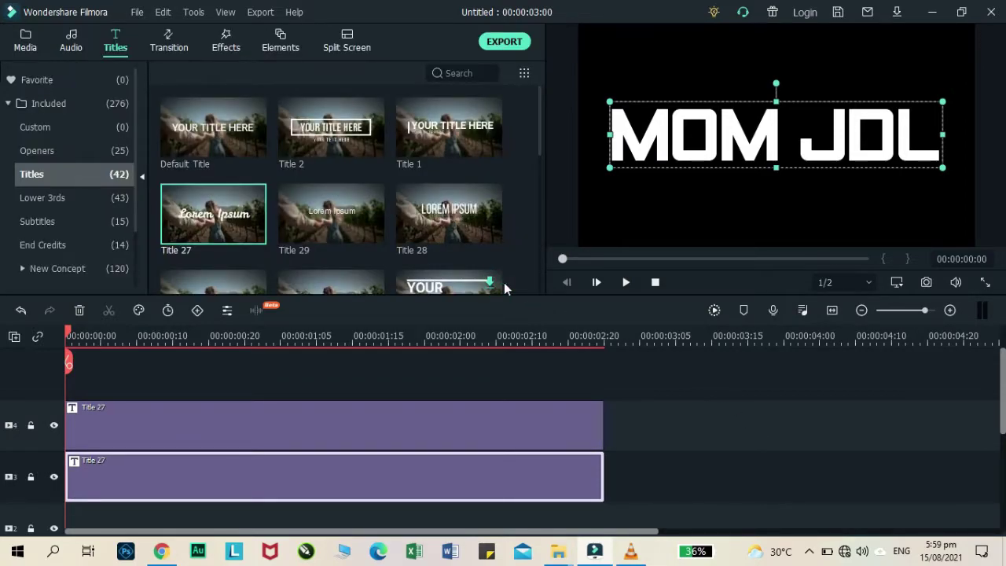
- Split both title clips on tracks 3 and 4 together at 00:00:01:15
{"action": "left_click", "coordinate": [271, 463]}
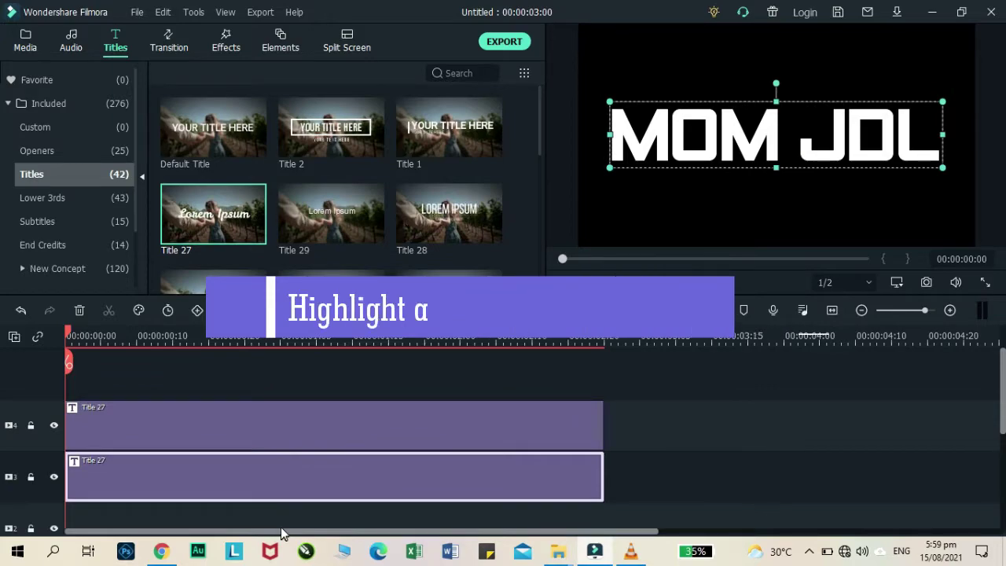
{"action": "left_click", "coordinate": [300, 428], "text": "ctrl"}
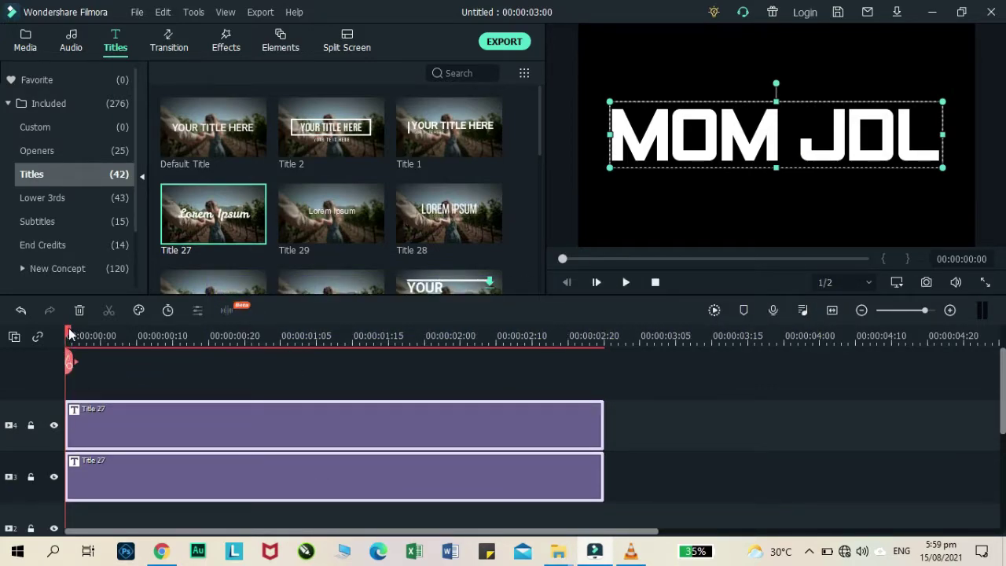
{"action": "left_click_drag", "start_coordinate": [69, 334], "coordinate": [354, 378]}
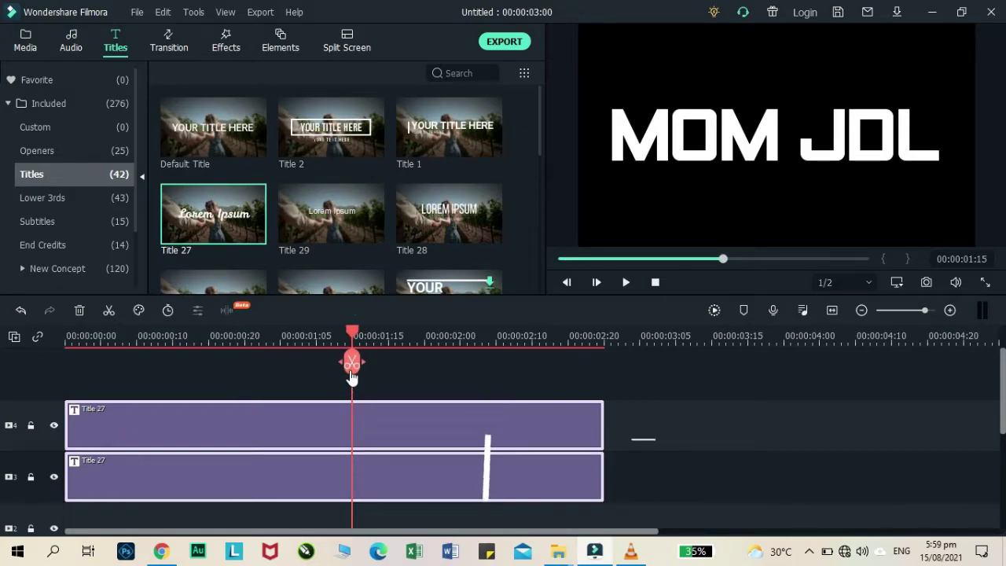
{"action": "left_click", "coordinate": [352, 364]}
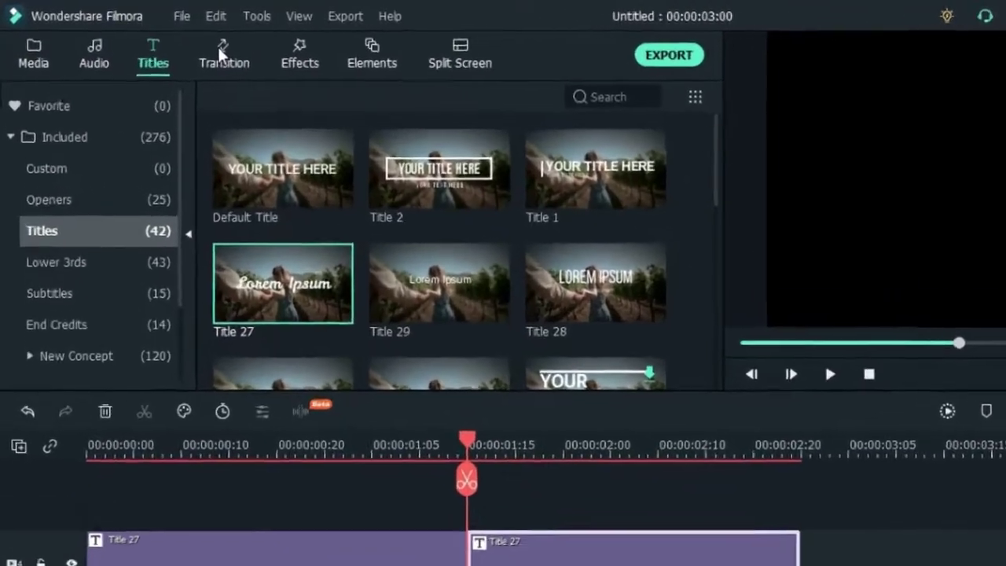
- Apply the basic Blind transition to the first title clip on track 4 and preview the effect from the start
{"action": "left_click", "coordinate": [166, 37]}
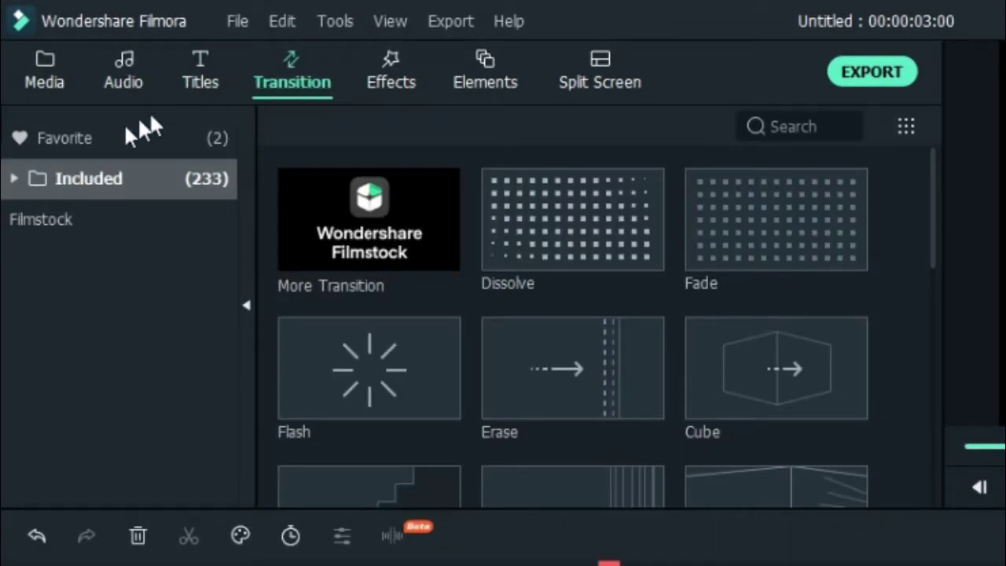
{"action": "left_click", "coordinate": [12, 176]}
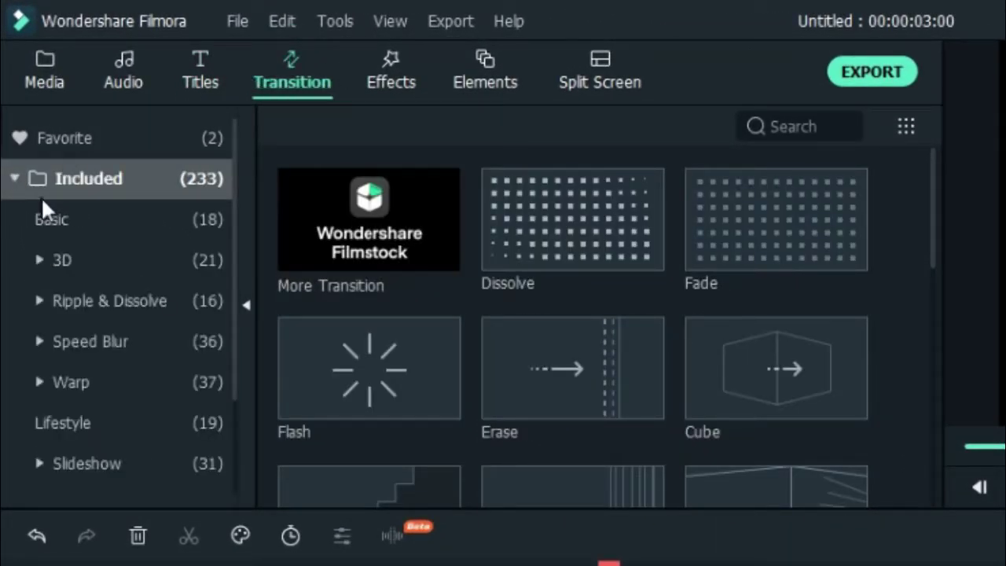
{"action": "left_click", "coordinate": [47, 217]}
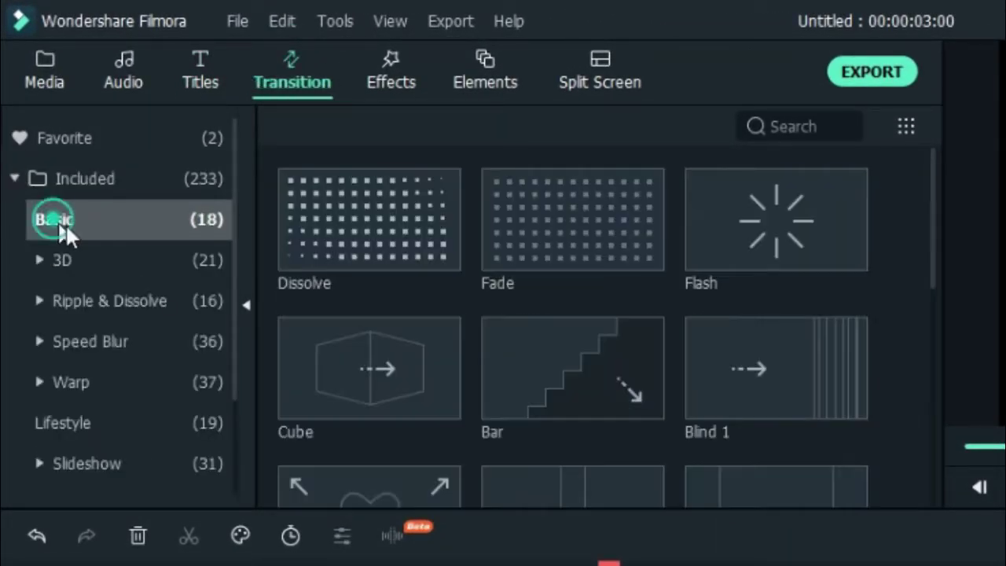
{"action": "left_click_drag", "start_coordinate": [935, 215], "coordinate": [930, 326]}
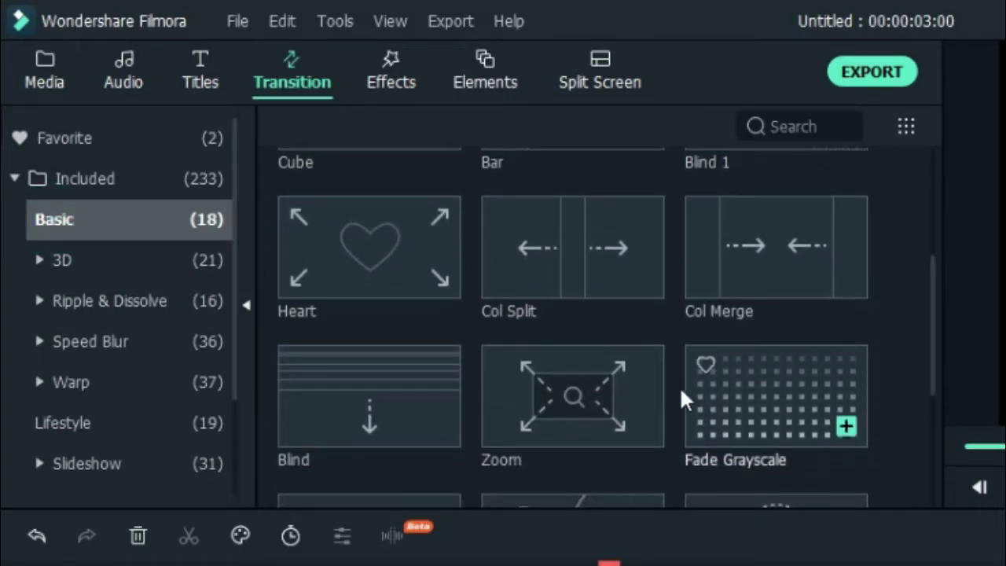
{"action": "left_click_drag", "start_coordinate": [368, 400], "coordinate": [190, 396]}
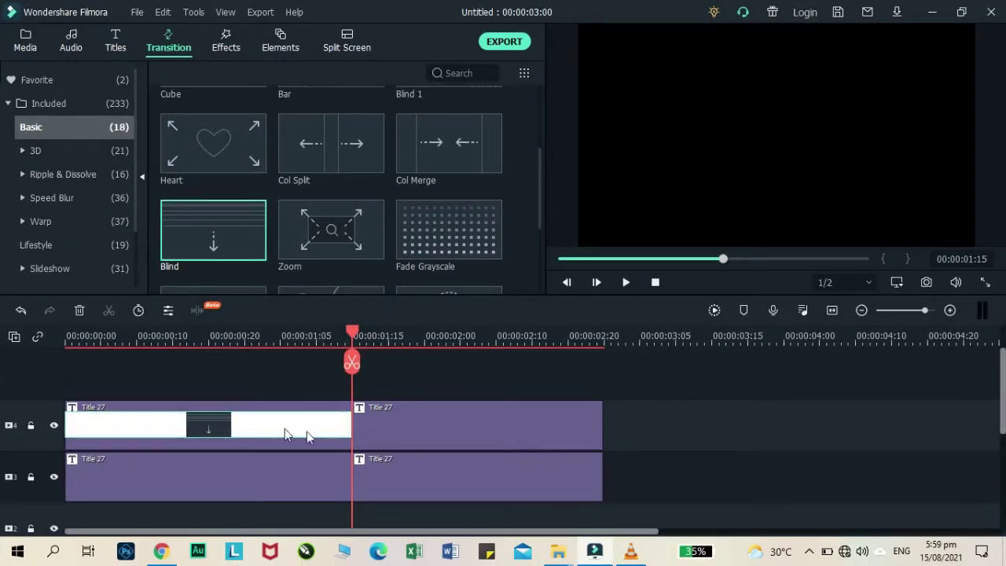
{"action": "left_click", "coordinate": [654, 283]}
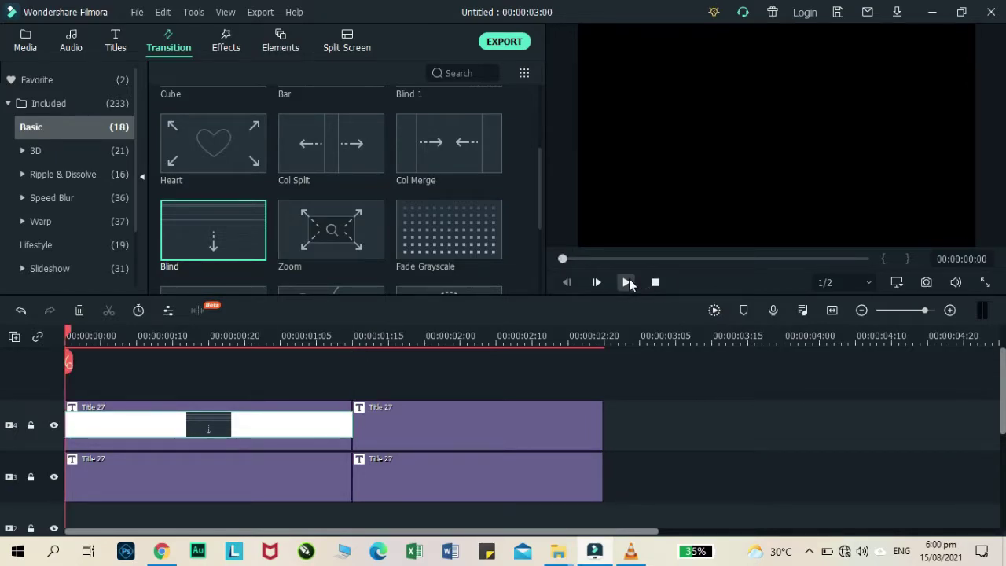
{"action": "left_click", "coordinate": [628, 282]}
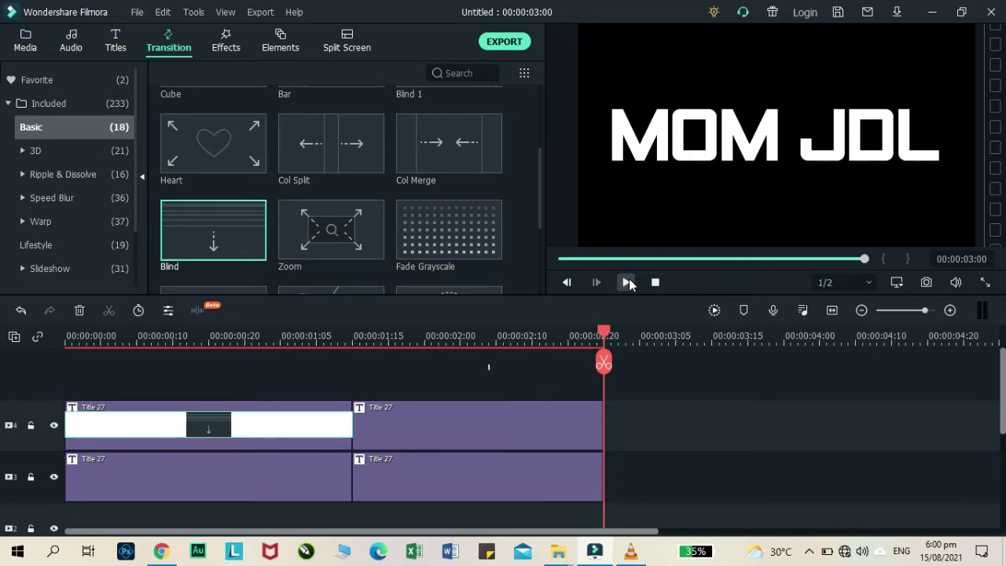
- Start a local MP4 export of the project and name the file "top layer"
{"action": "left_click", "coordinate": [502, 41]}
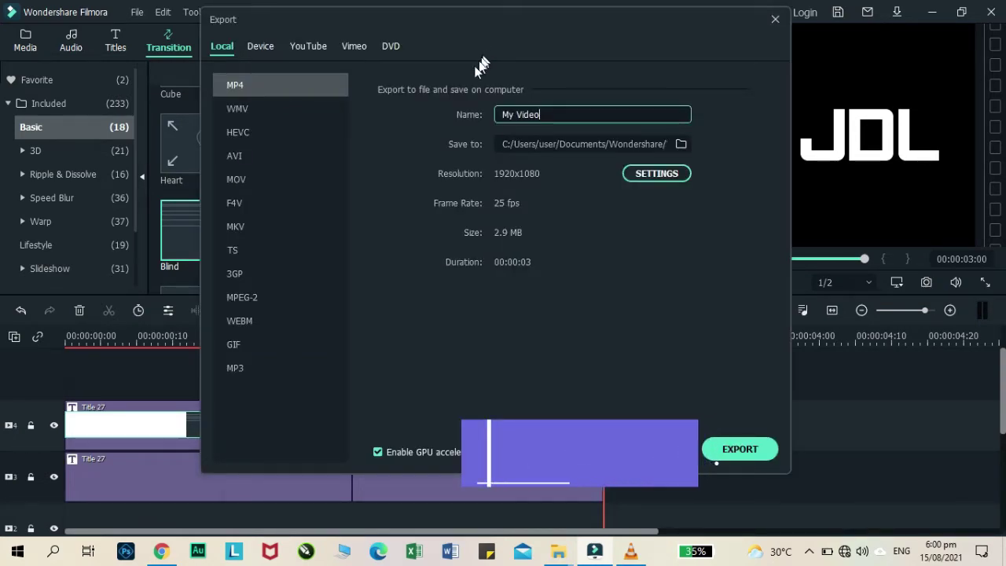
{"action": "triple_click", "coordinate": [563, 114]}
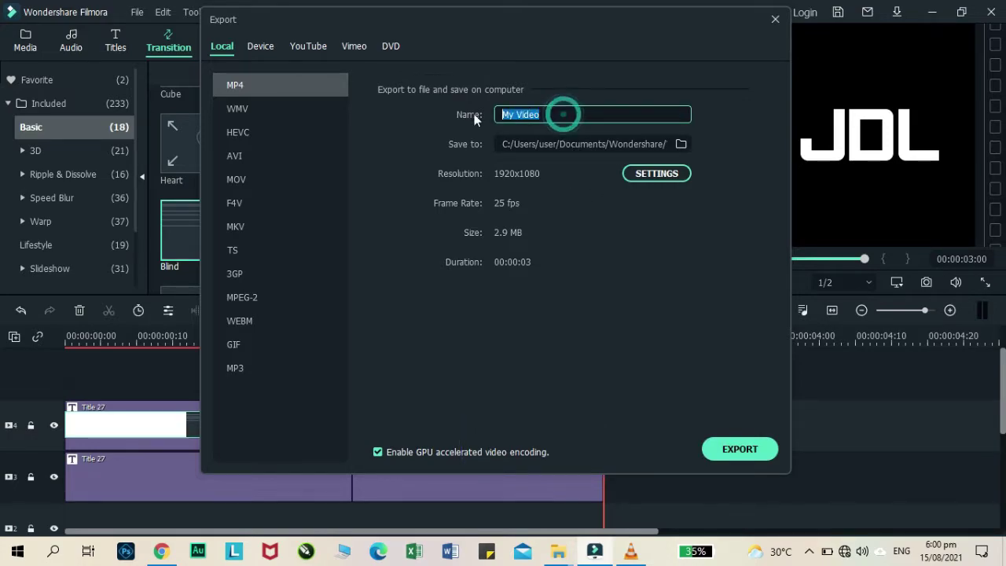
{"action": "key", "text": "BackSpace"}
{"action": "type", "text": "top layer"}
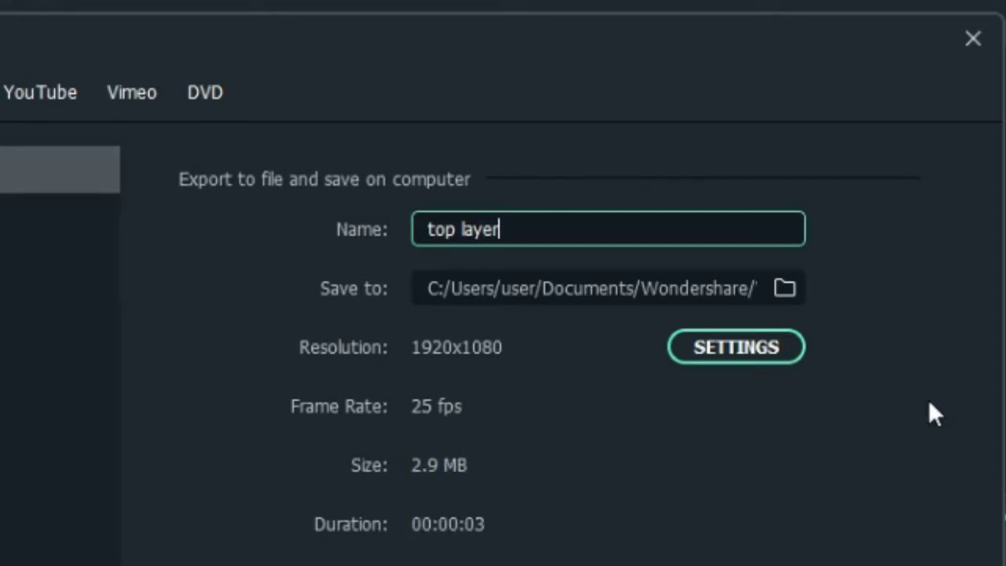
- Set the export frame rate to 30 fps and the quality to Best, and export the video
{"action": "left_click", "coordinate": [735, 349]}
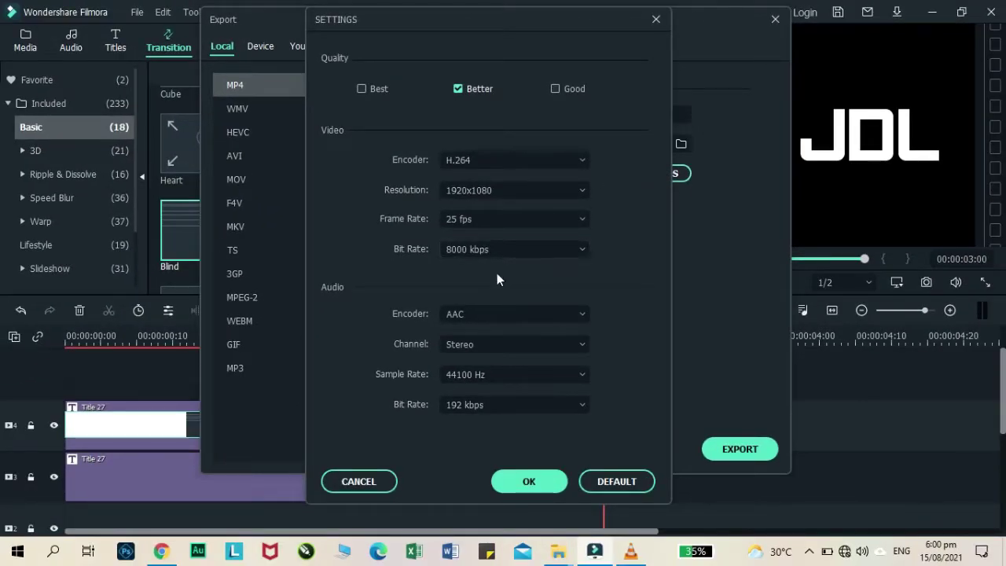
{"action": "left_click", "coordinate": [580, 218]}
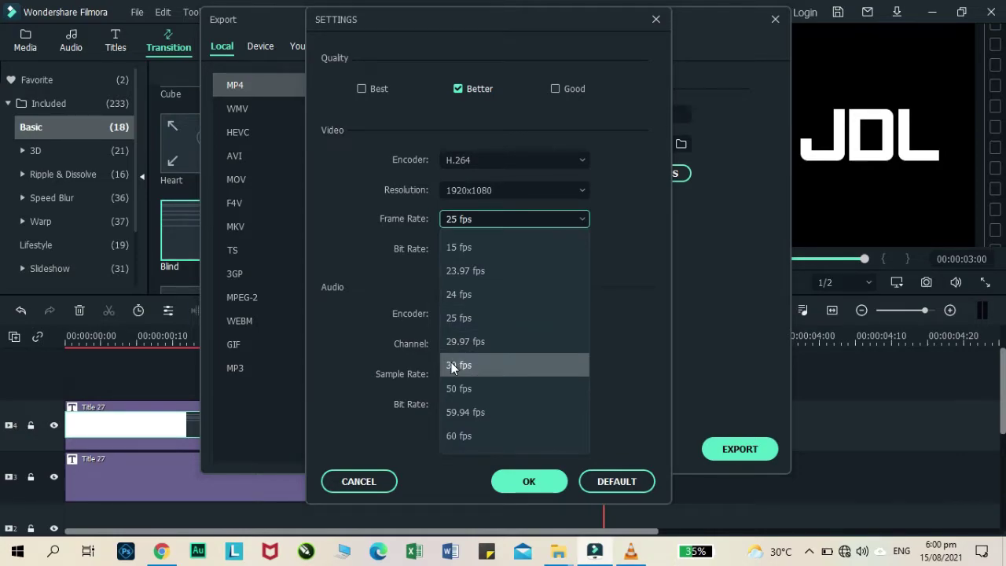
{"action": "left_click", "coordinate": [451, 365]}
{"action": "left_click", "coordinate": [362, 89]}
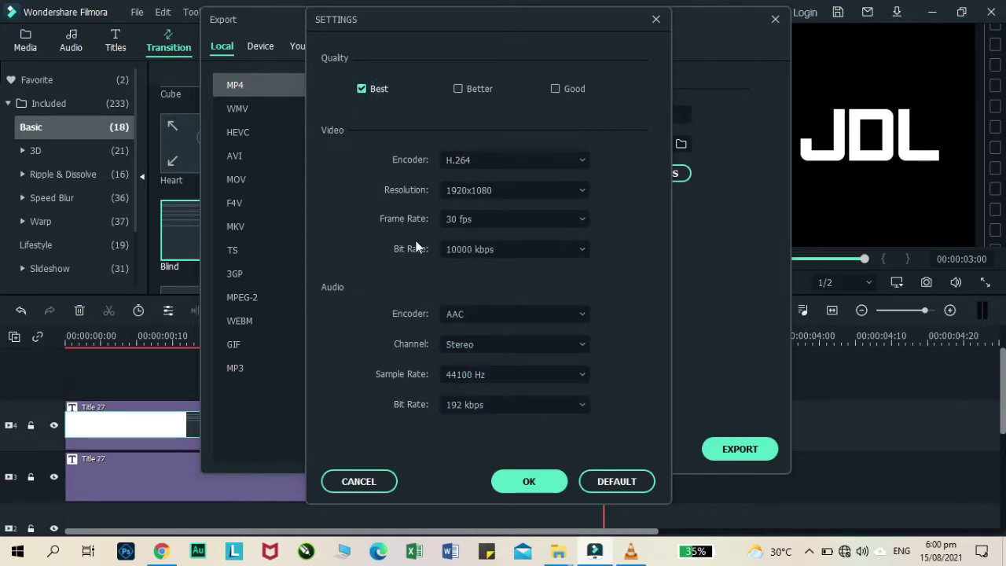
{"action": "left_click", "coordinate": [525, 482]}
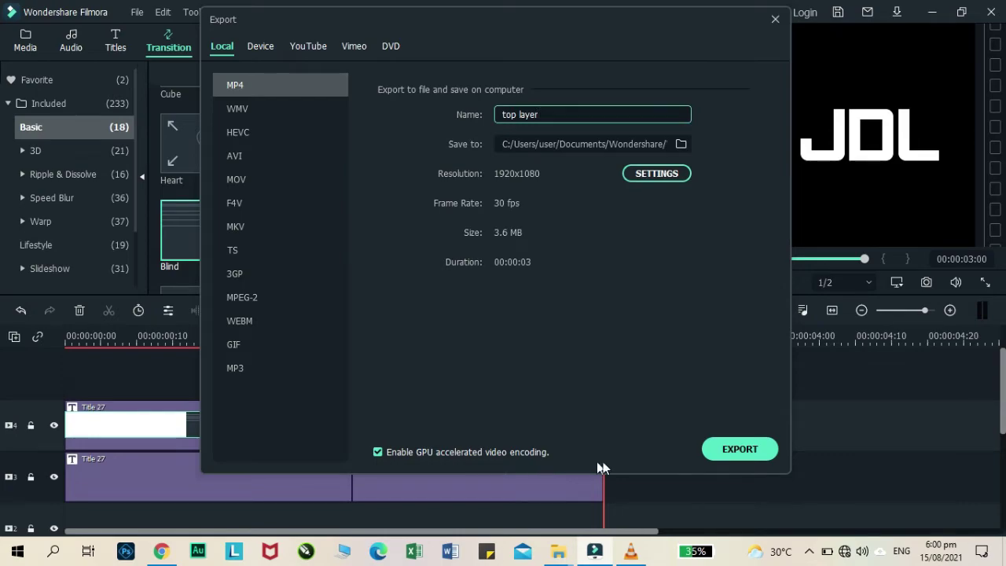
{"action": "left_click", "coordinate": [740, 449]}
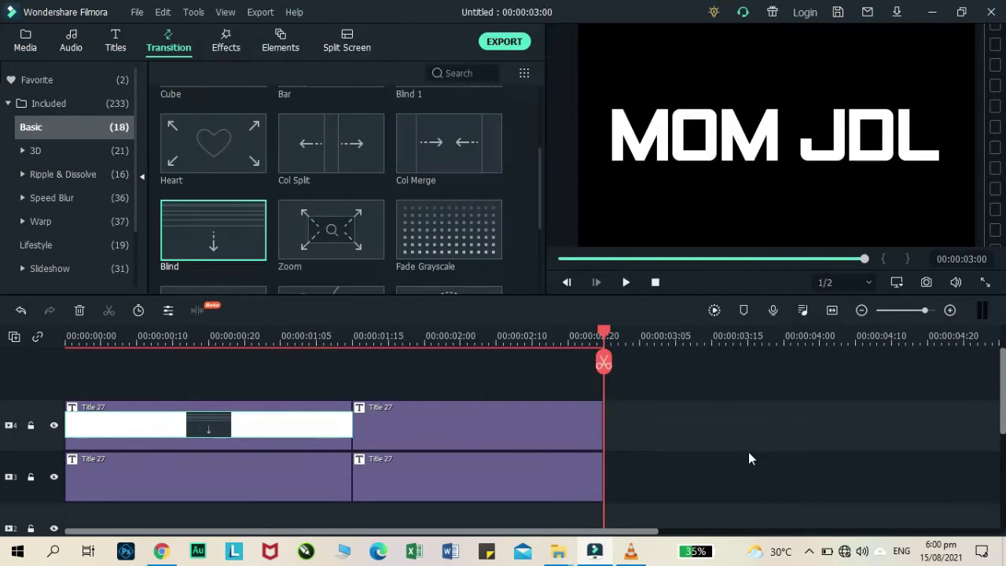
- Delete all title clips from tracks 3 and 4 to empty the timeline
{"action": "left_click", "coordinate": [25, 41]}
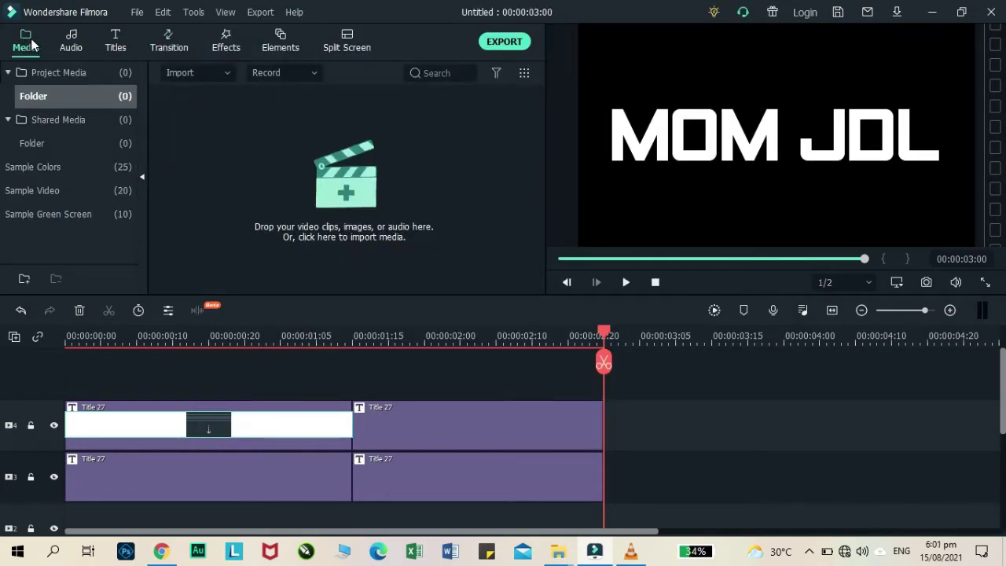
{"action": "left_click_drag", "start_coordinate": [269, 368], "coordinate": [621, 512]}
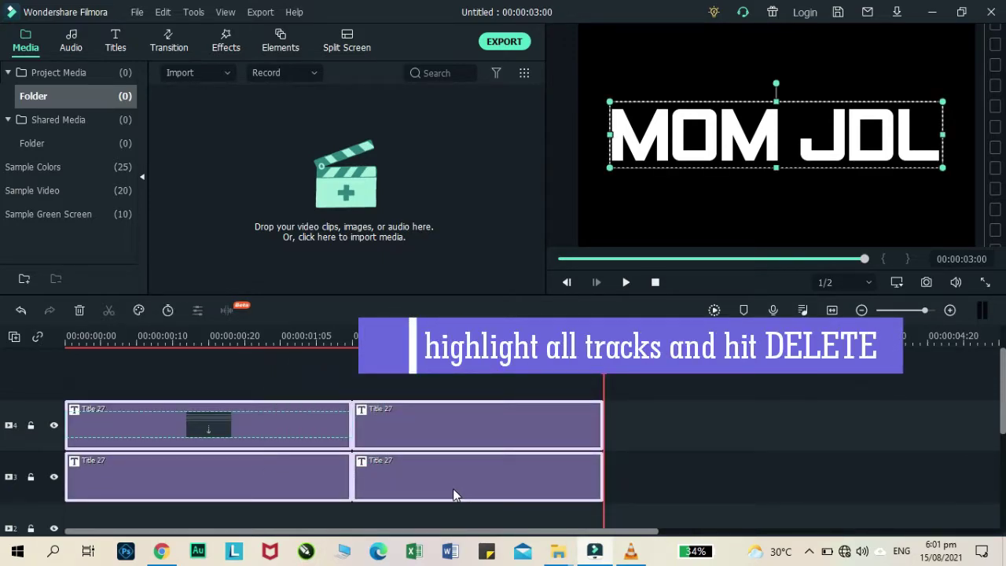
{"action": "key", "text": "Delete"}
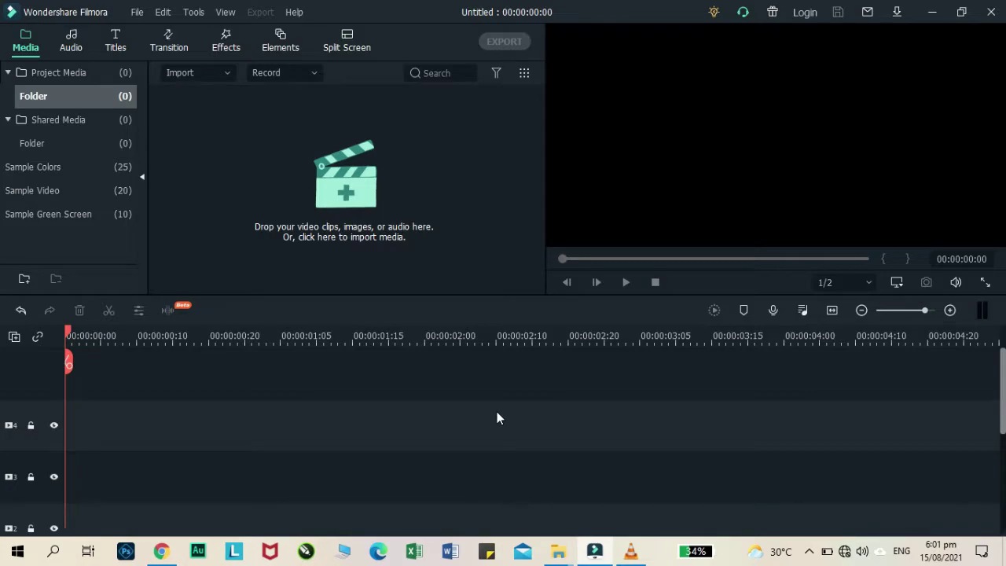
- Import the "top layer" and "background glitch" videos and the "glitch sound effect" audio from the Output folder into the project media
{"action": "left_click", "coordinate": [228, 75]}
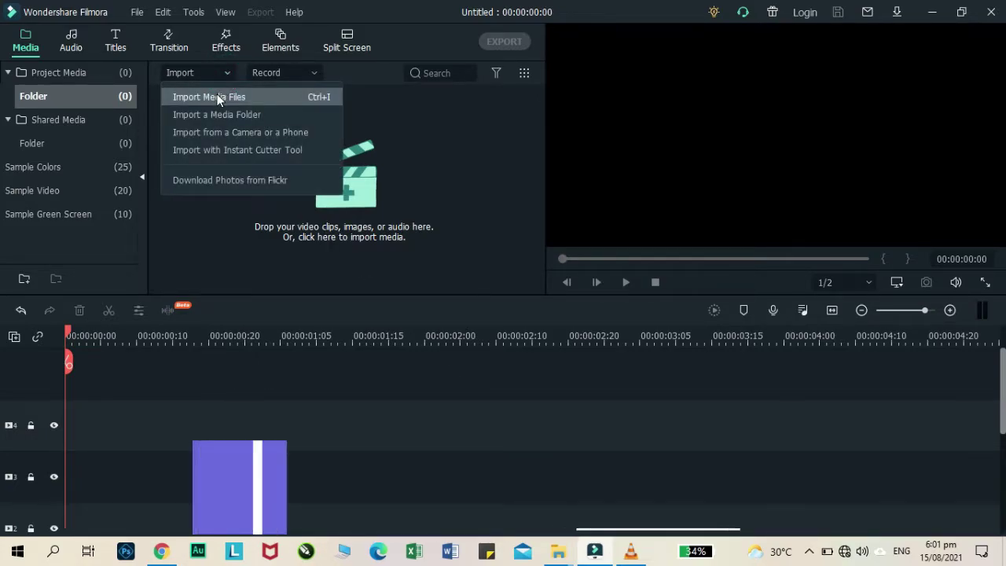
{"action": "left_click", "coordinate": [217, 95]}
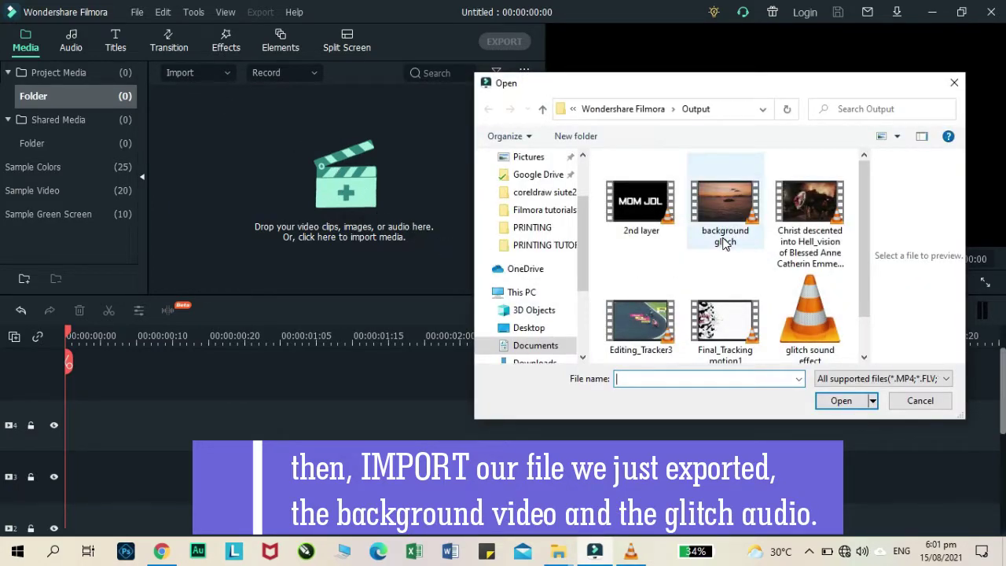
{"action": "left_click_drag", "start_coordinate": [863, 179], "coordinate": [879, 233]}
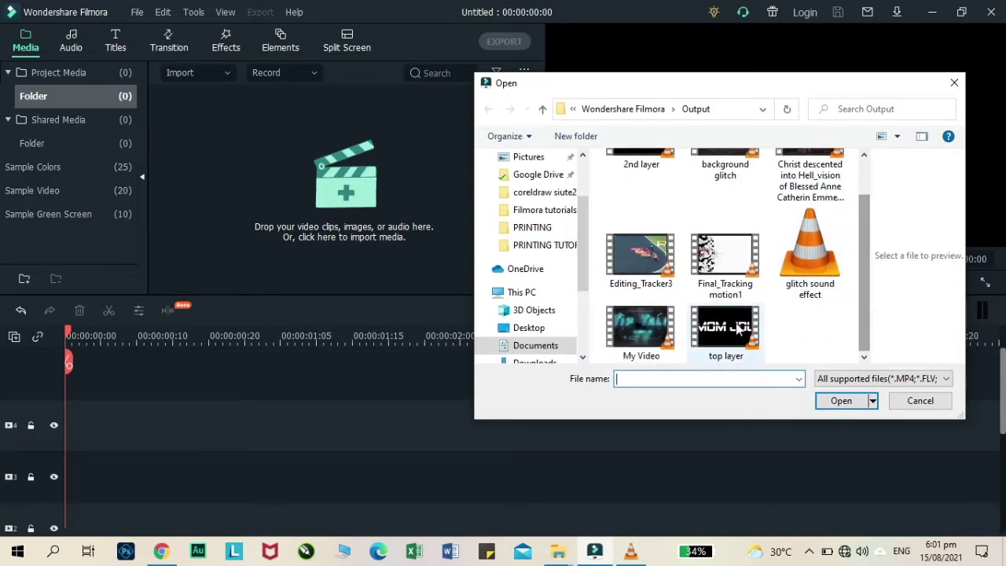
{"action": "left_click_drag", "start_coordinate": [724, 324], "coordinate": [236, 186]}
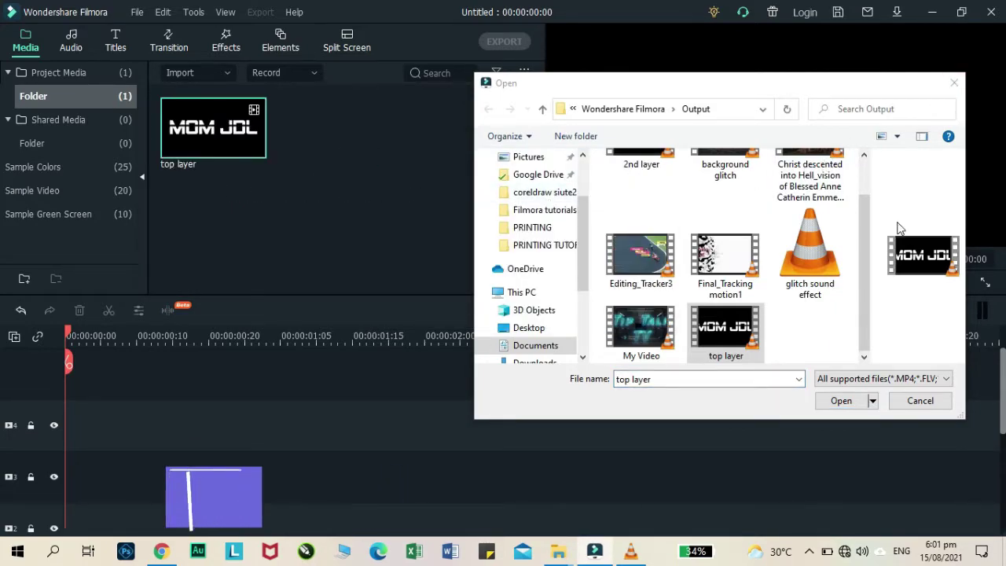
{"action": "left_click_drag", "start_coordinate": [864, 276], "coordinate": [868, 242]}
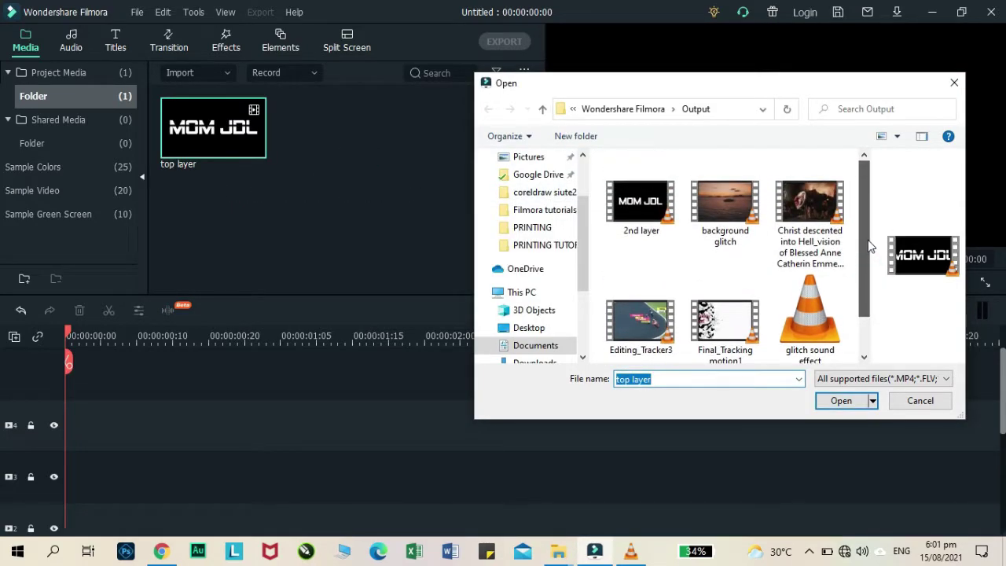
{"action": "left_click_drag", "start_coordinate": [728, 204], "coordinate": [326, 176]}
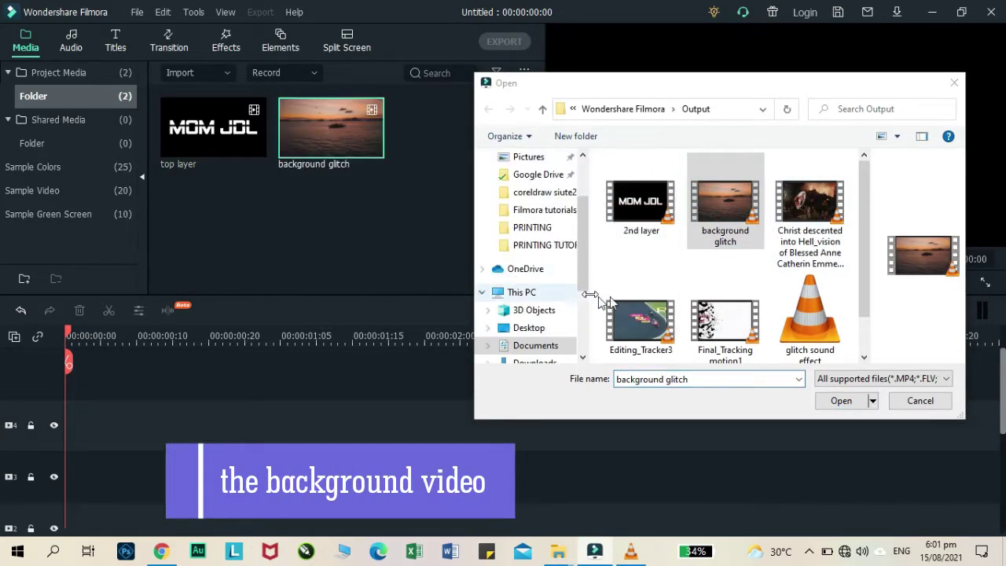
{"action": "left_click_drag", "start_coordinate": [815, 306], "coordinate": [415, 206]}
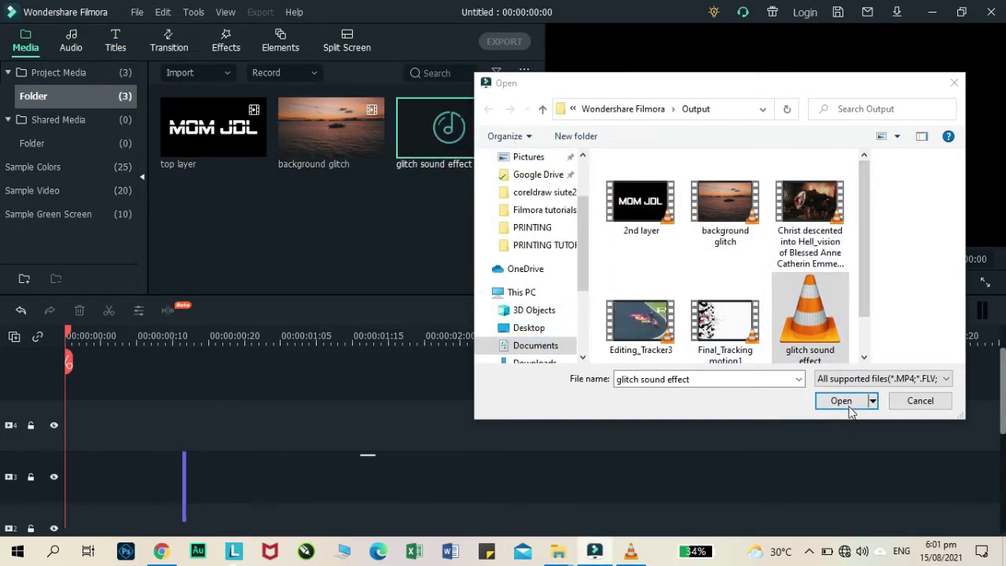
{"action": "left_click", "coordinate": [921, 402]}
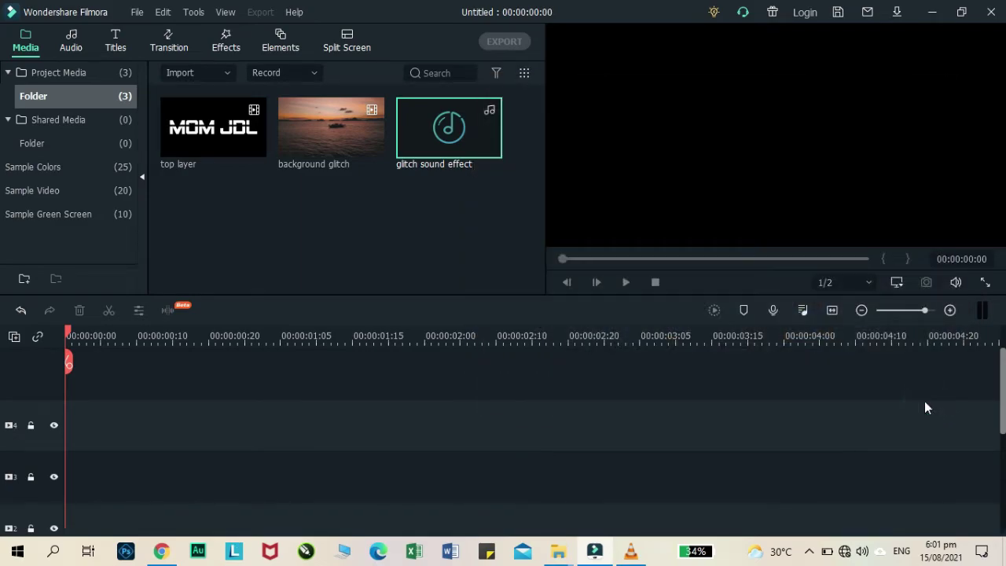
- Place "background glitch" at the start of track 4, matching the project to 1280 x 720 30fps, and put "top layer" on the track above
{"action": "left_click_drag", "start_coordinate": [293, 132], "coordinate": [67, 441]}
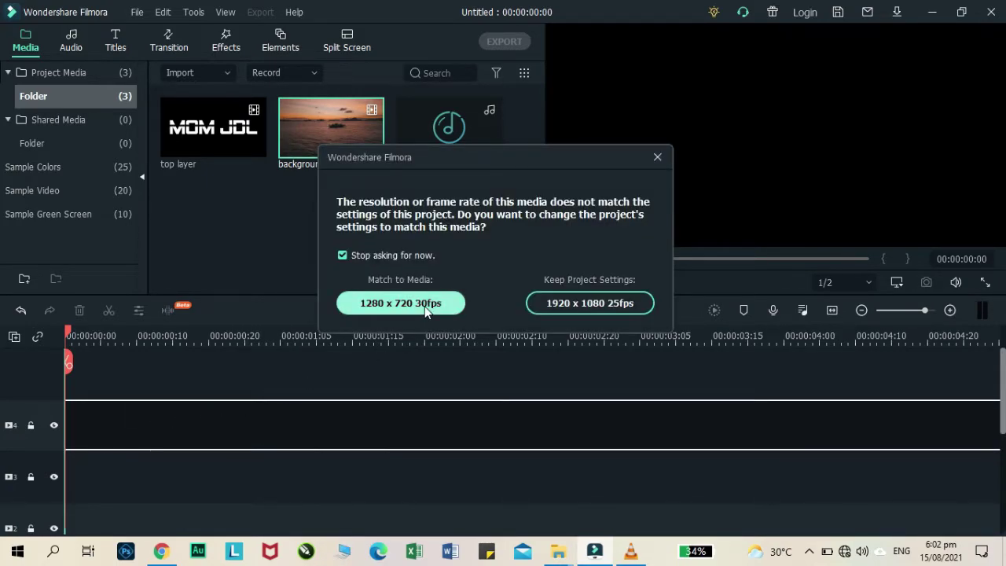
{"action": "left_click", "coordinate": [425, 307]}
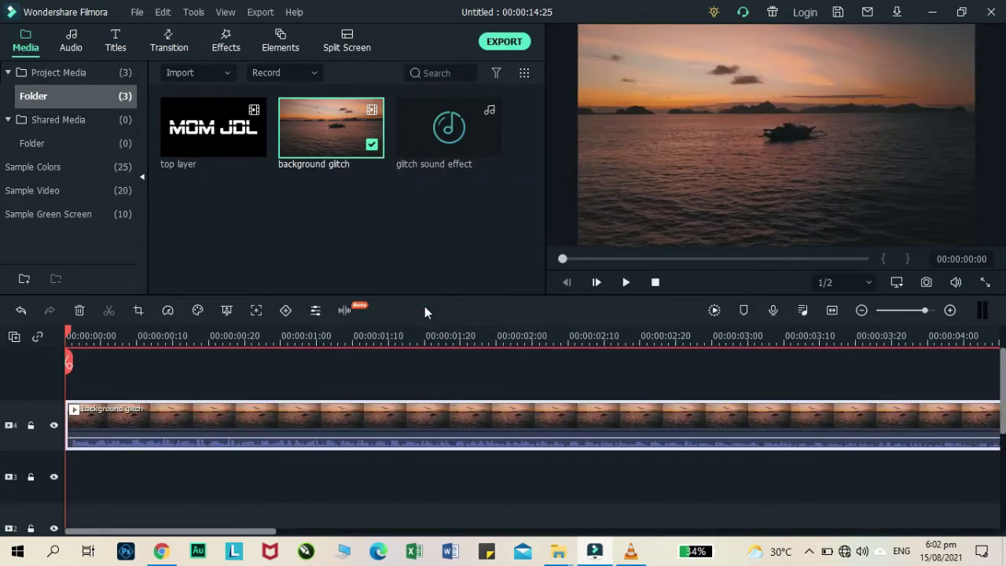
{"action": "left_click_drag", "start_coordinate": [209, 113], "coordinate": [67, 382]}
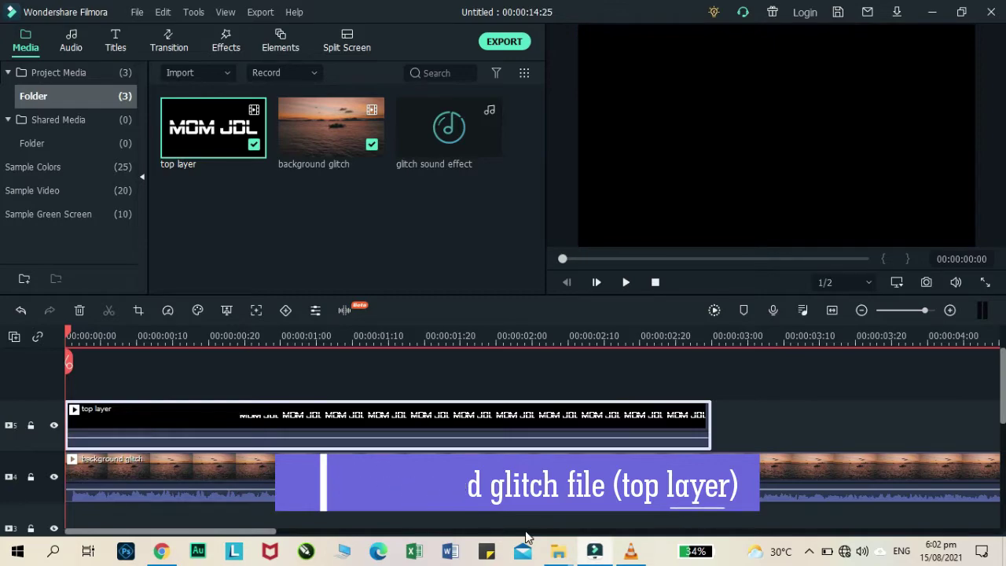
- Split the background glitch clip at 00:00:03:00, where the top layer clip ends, and delete the excess part
{"action": "left_click", "coordinate": [712, 334]}
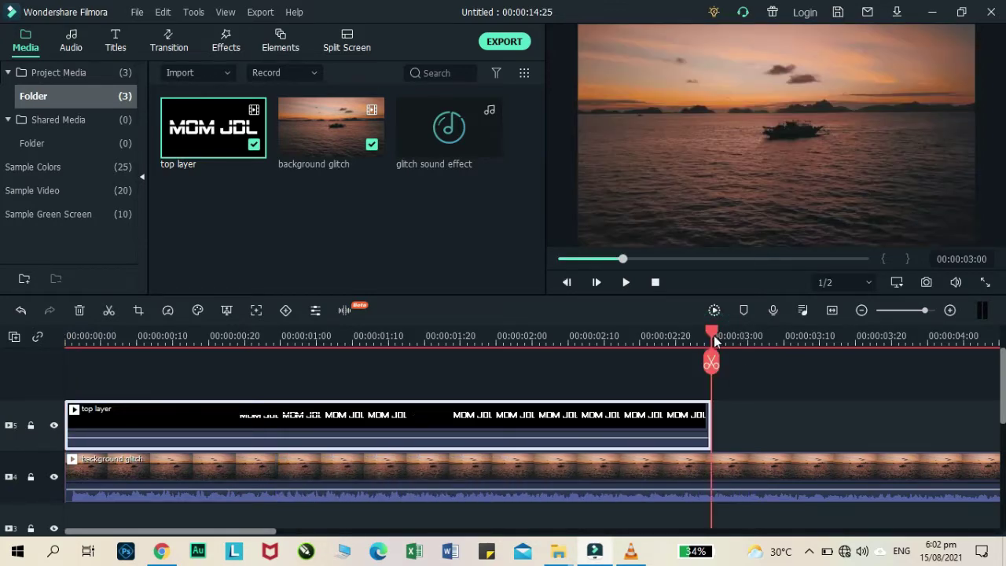
{"action": "left_click", "coordinate": [721, 469]}
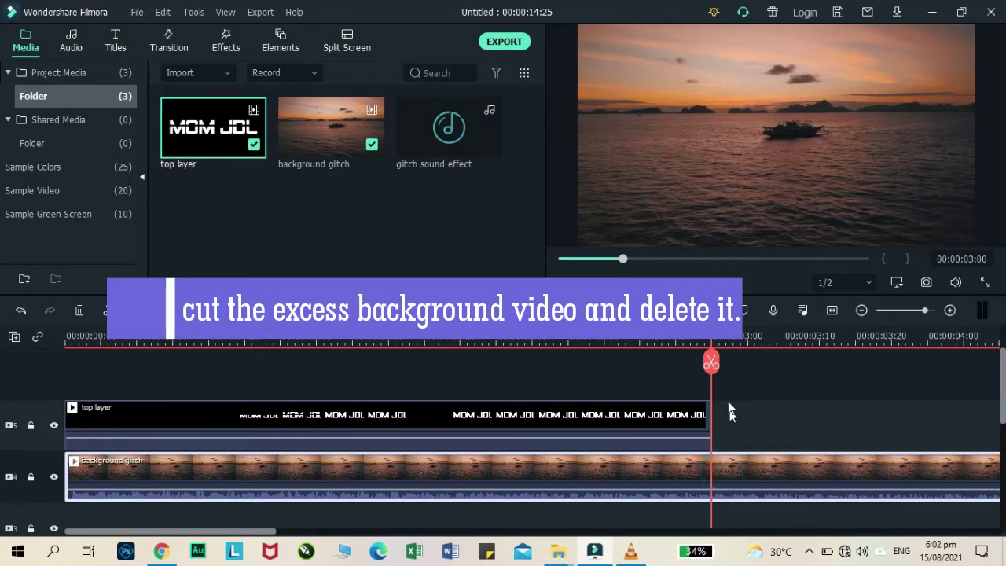
{"action": "left_click", "coordinate": [712, 361]}
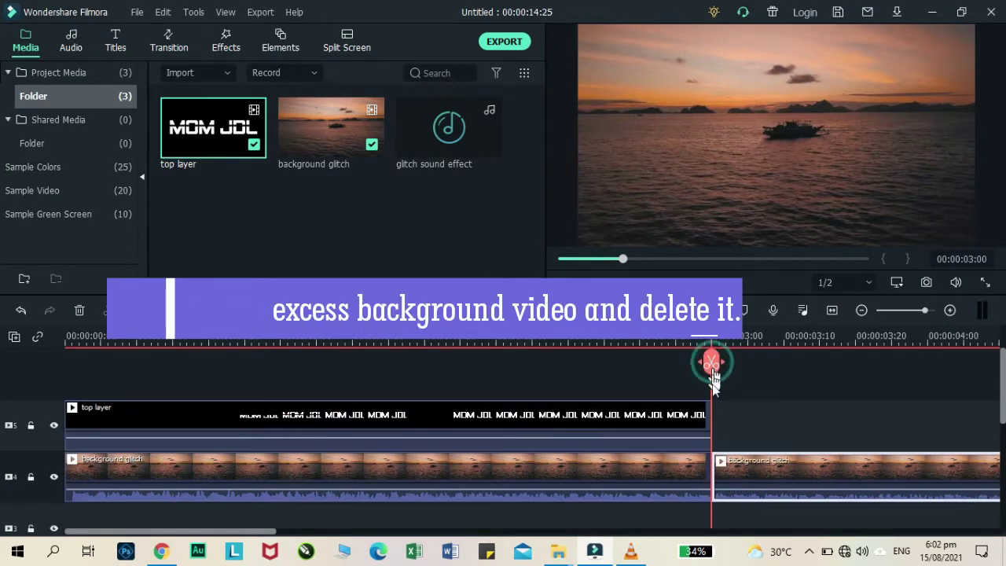
{"action": "right_click", "coordinate": [771, 481]}
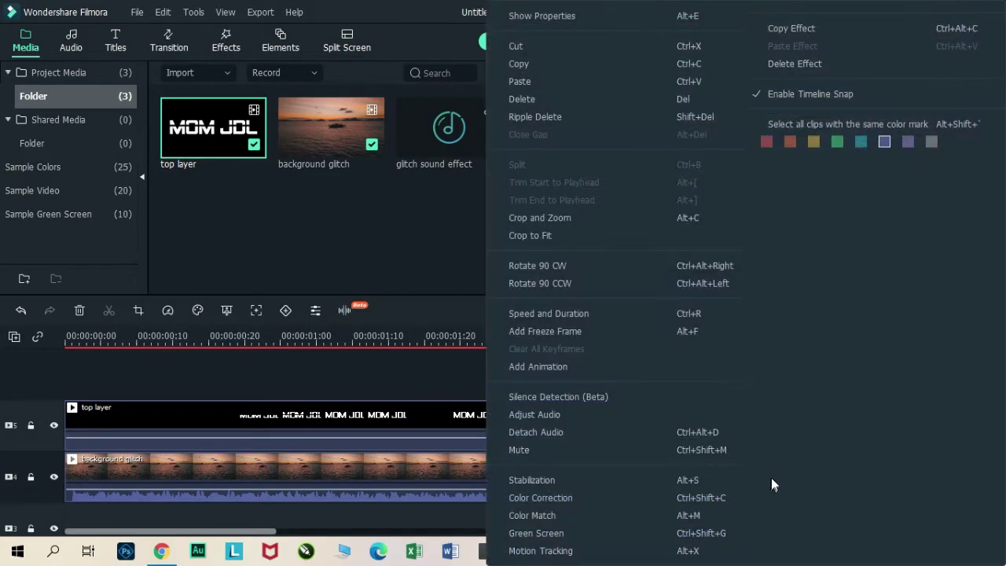
{"action": "left_click", "coordinate": [519, 100]}
- Set the top layer clip's compositing blending mode to Lighten so the background video shows behind the title
{"action": "double_click", "coordinate": [172, 419]}
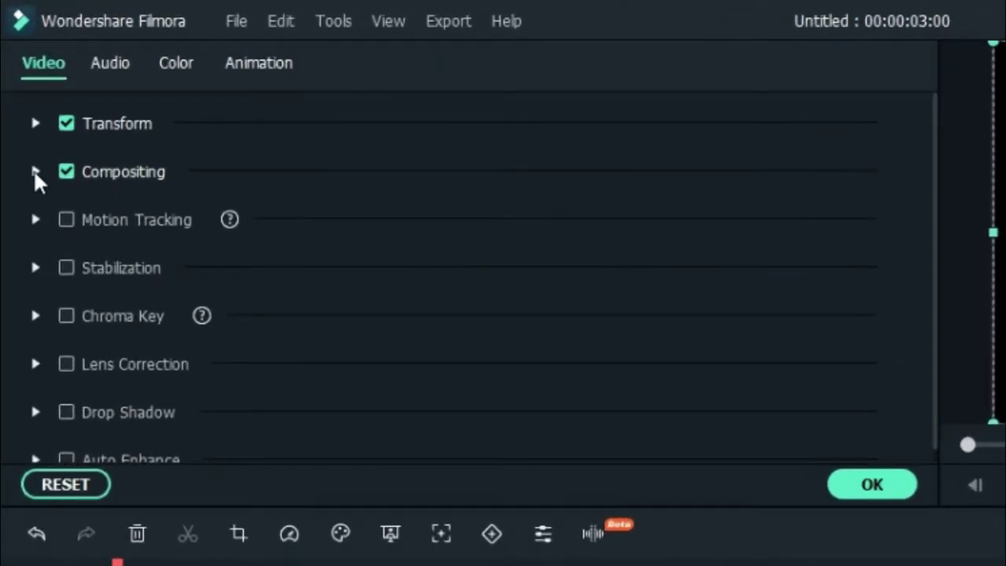
{"action": "left_click", "coordinate": [36, 172]}
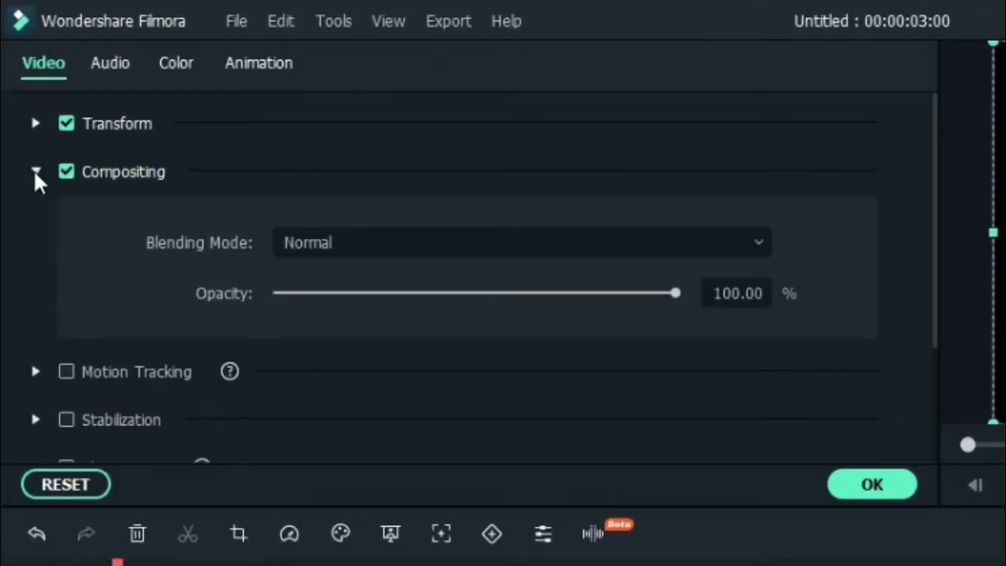
{"action": "left_click", "coordinate": [759, 244]}
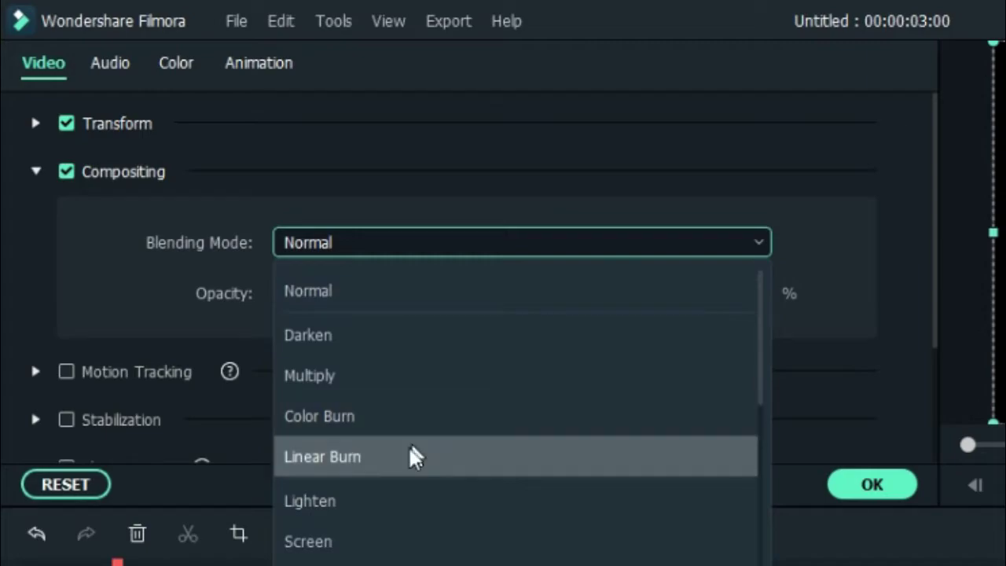
{"action": "left_click", "coordinate": [349, 504]}
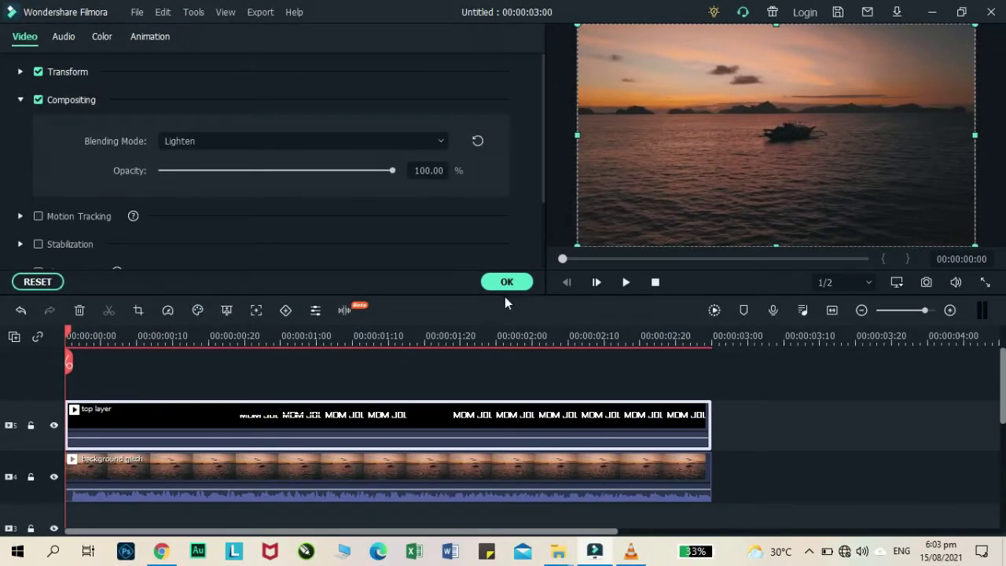
{"action": "left_click", "coordinate": [516, 284]}
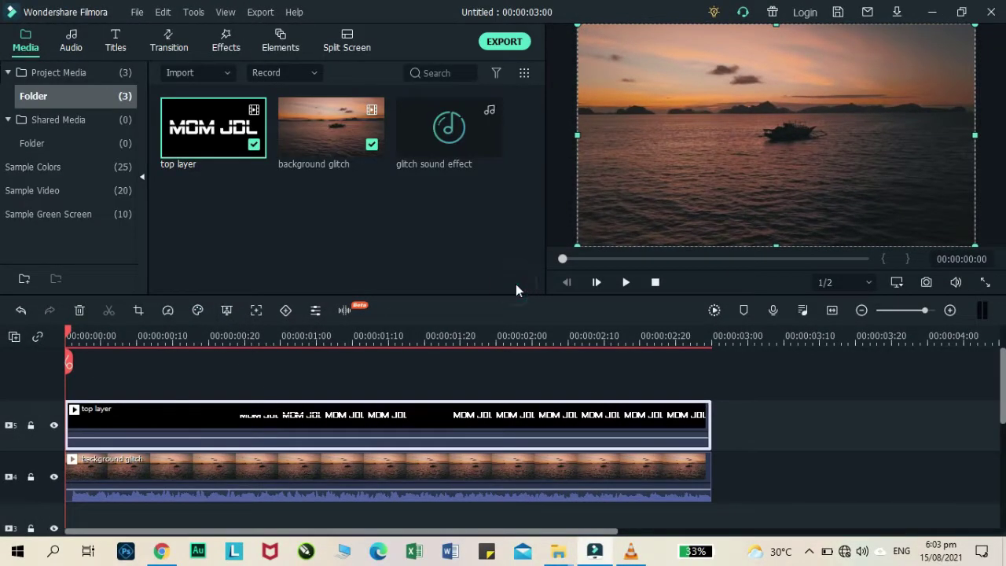
- Split the top layer clip into four parts at 00:00:01:15, 00:00:02:10 and 00:00:02:00
{"action": "left_click", "coordinate": [453, 336]}
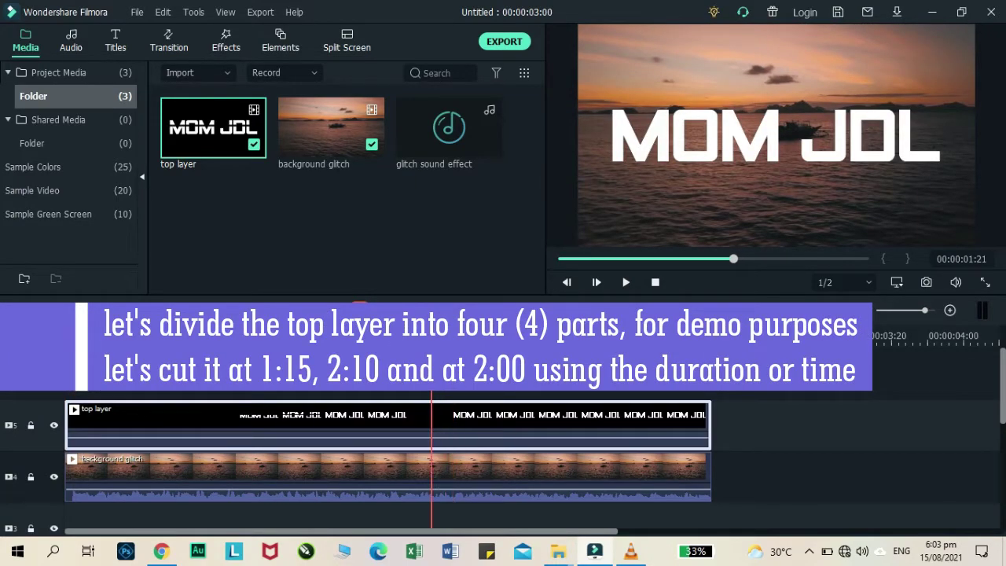
{"action": "left_click_drag", "start_coordinate": [431, 336], "coordinate": [388, 335]}
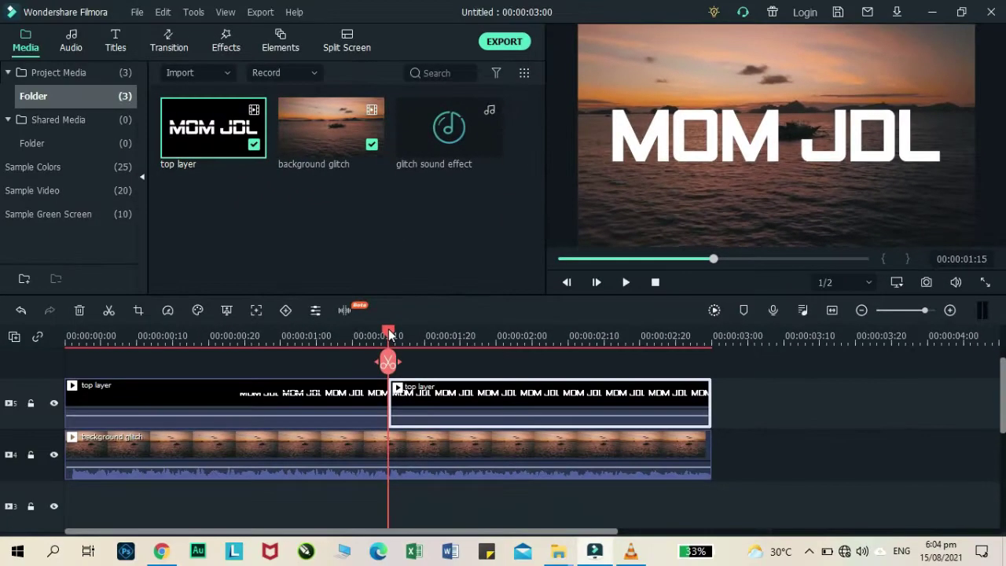
{"action": "left_click_drag", "start_coordinate": [393, 335], "coordinate": [491, 363]}
{"action": "left_click", "coordinate": [568, 361]}
{"action": "left_click", "coordinate": [481, 393]}
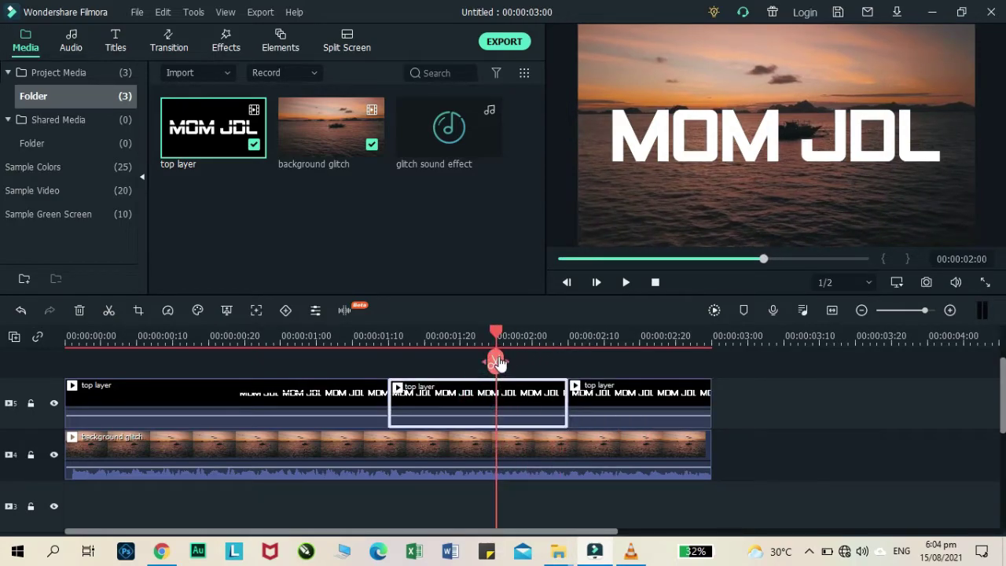
{"action": "left_click", "coordinate": [495, 361]}
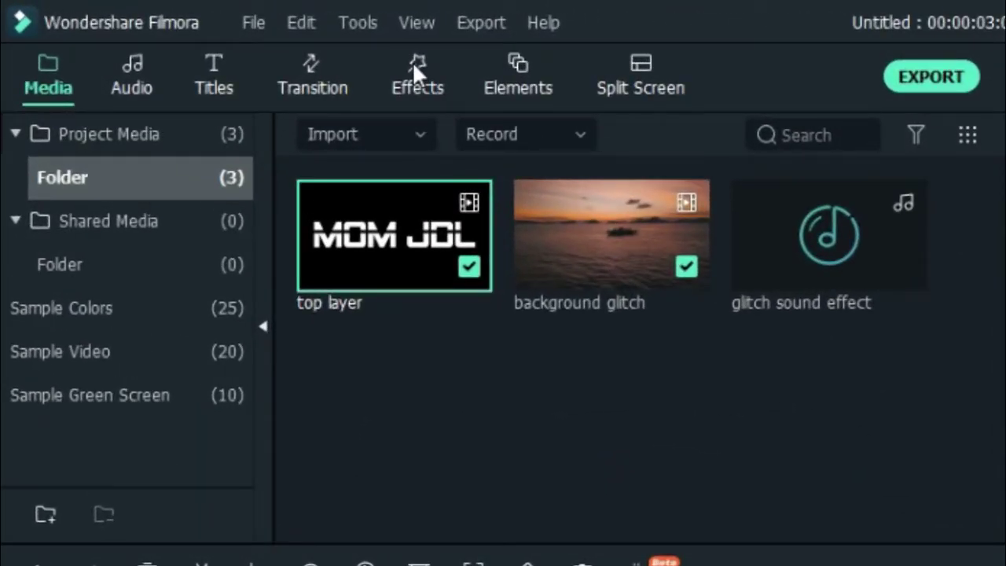
- Apply the Sideways 1 shake filter to the first, second and third parts of the top layer, excluding the last part
{"action": "left_click", "coordinate": [415, 66]}
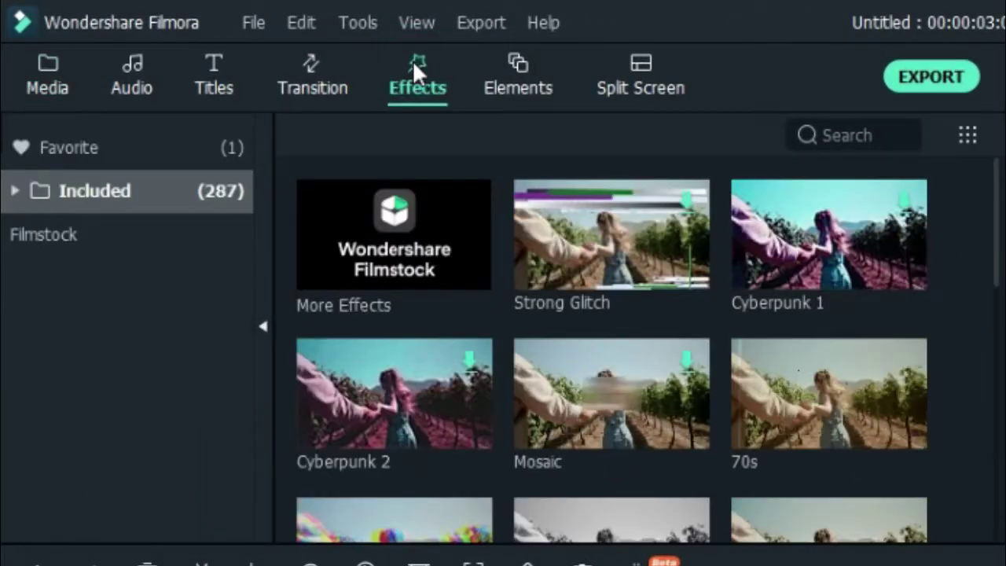
{"action": "left_click", "coordinate": [10, 188]}
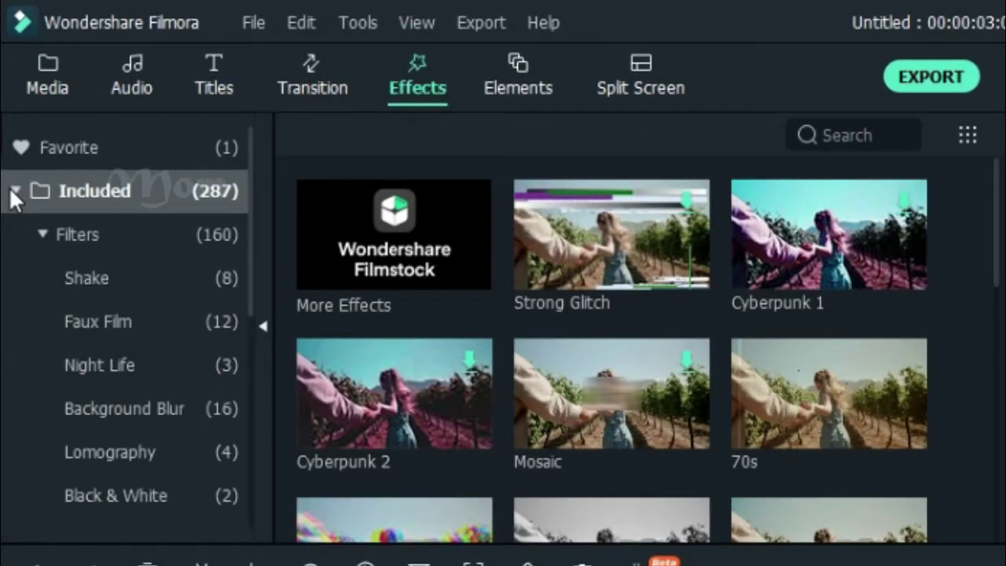
{"action": "left_click", "coordinate": [82, 275]}
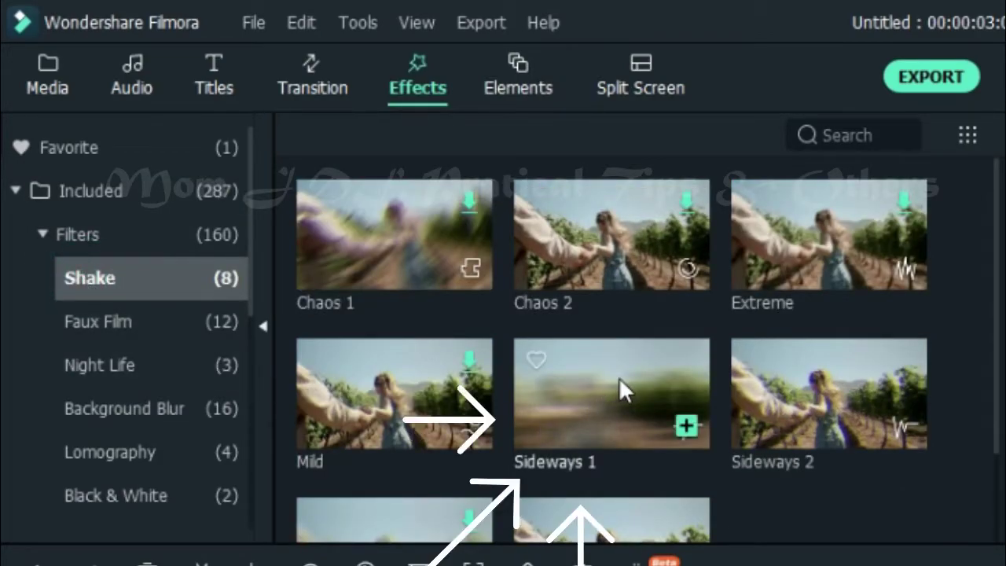
{"action": "left_click_drag", "start_coordinate": [619, 377], "coordinate": [178, 394]}
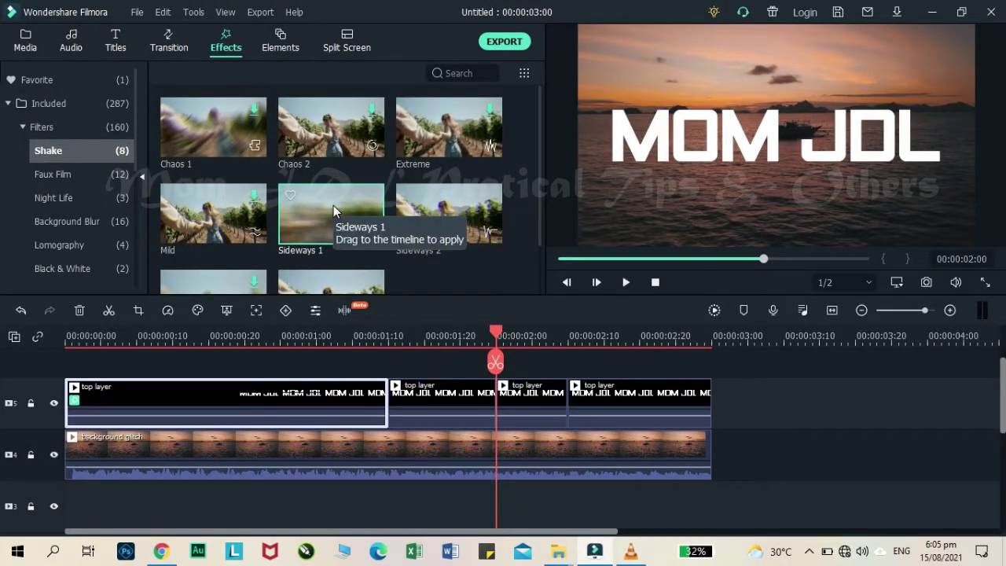
{"action": "left_click_drag", "start_coordinate": [334, 206], "coordinate": [438, 405]}
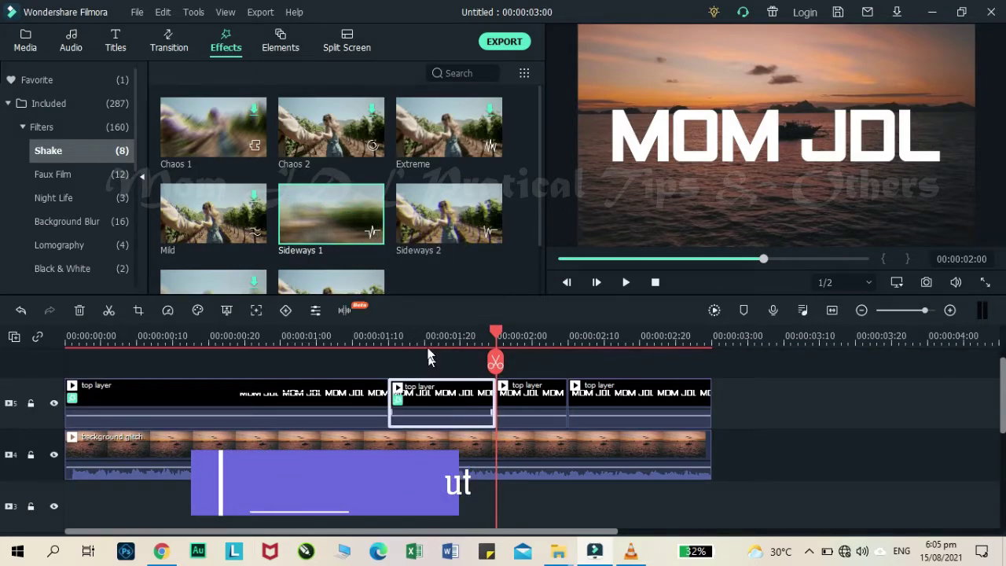
{"action": "left_click_drag", "start_coordinate": [342, 210], "coordinate": [519, 402]}
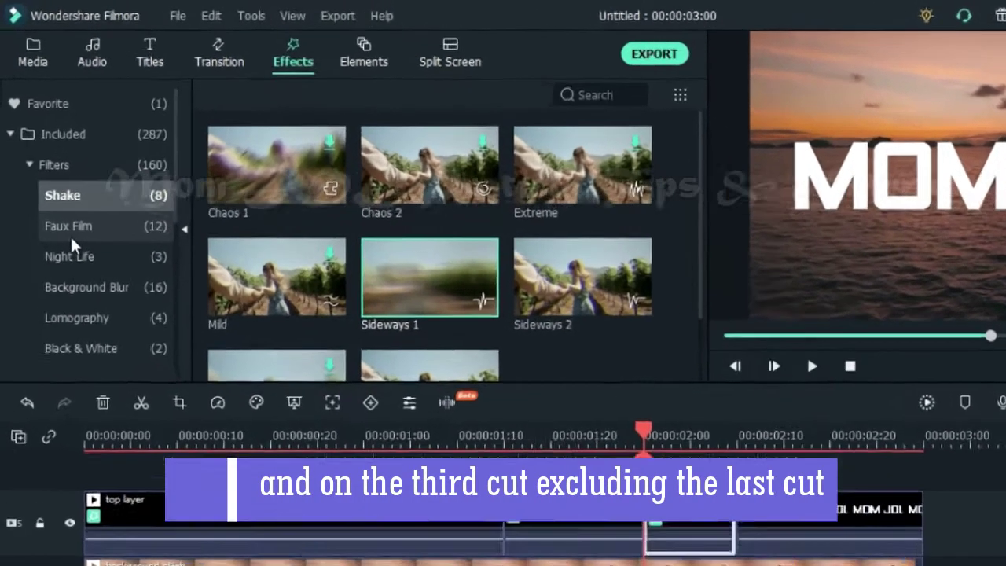
- Apply the Chromatic Aberration and Flip distortion filters to the second part of the top layer
{"action": "left_click", "coordinate": [22, 126]}
{"action": "left_click", "coordinate": [22, 126]}
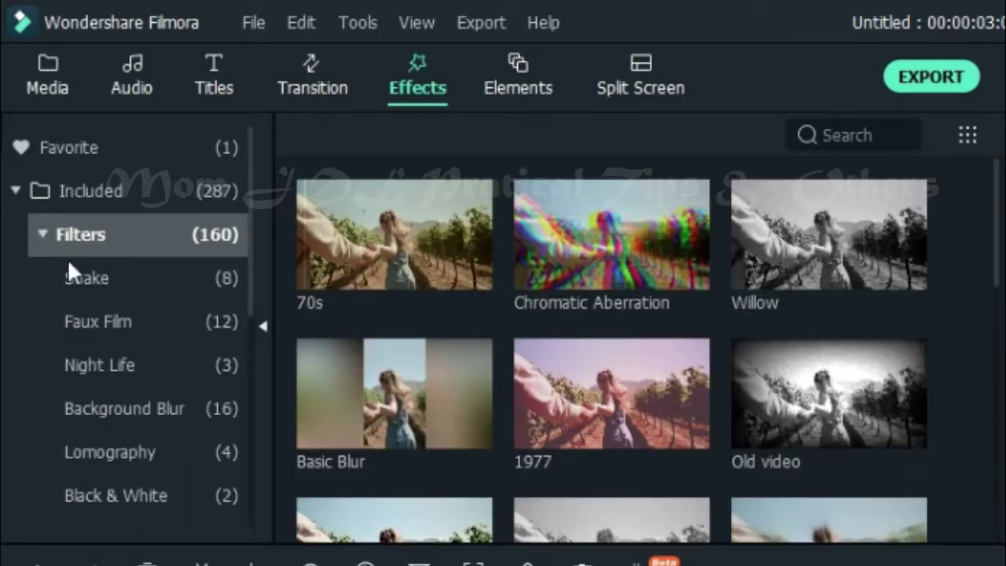
{"action": "left_click_drag", "start_coordinate": [251, 214], "coordinate": [254, 325]}
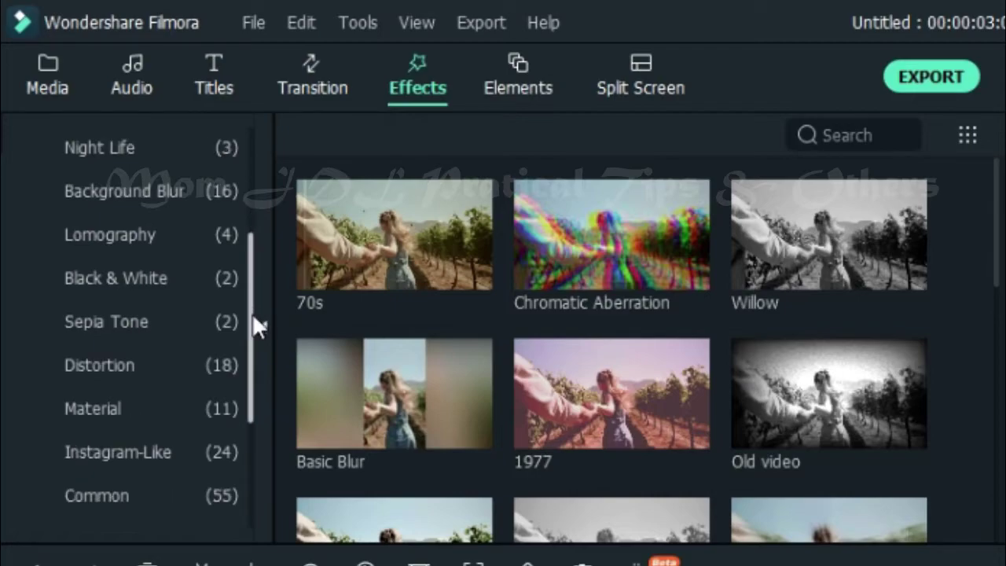
{"action": "left_click", "coordinate": [96, 368]}
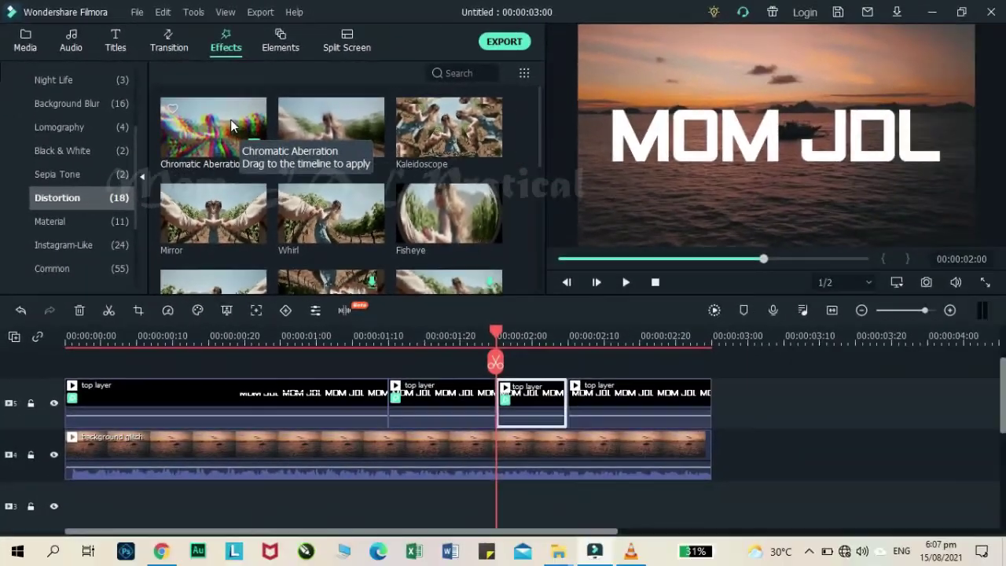
{"action": "left_click_drag", "start_coordinate": [426, 219], "coordinate": [426, 396]}
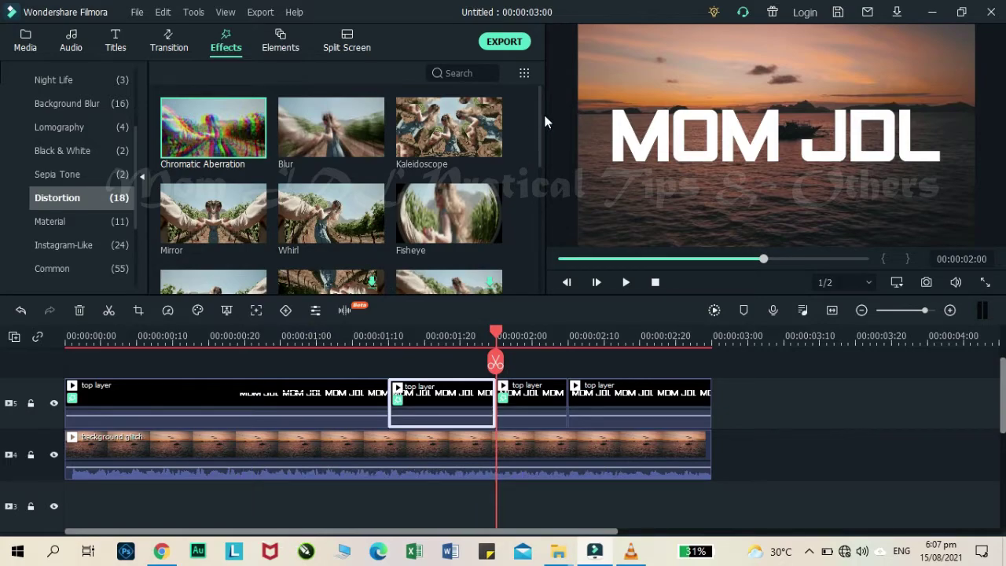
{"action": "left_click_drag", "start_coordinate": [540, 109], "coordinate": [544, 167]}
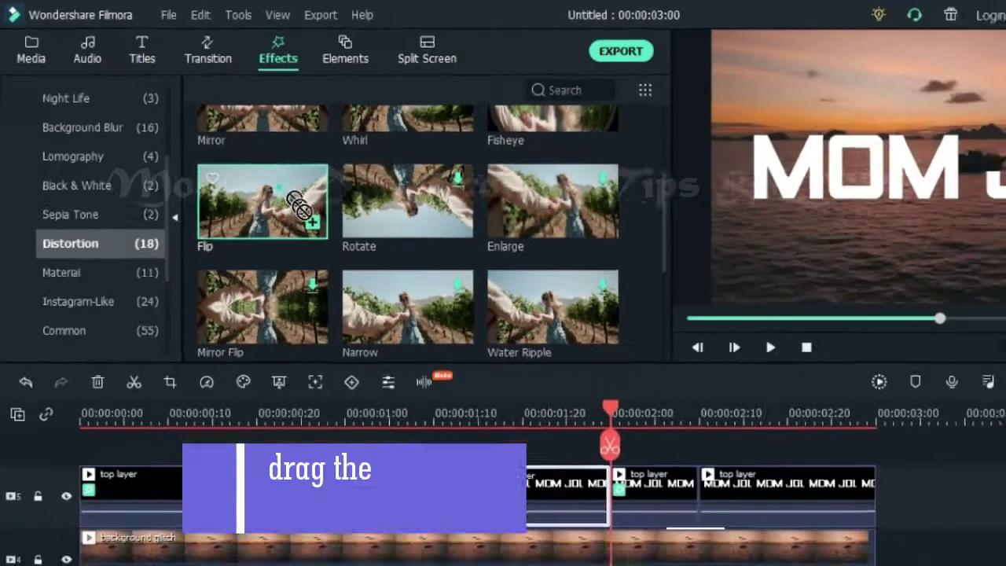
{"action": "left_click_drag", "start_coordinate": [419, 281], "coordinate": [412, 394]}
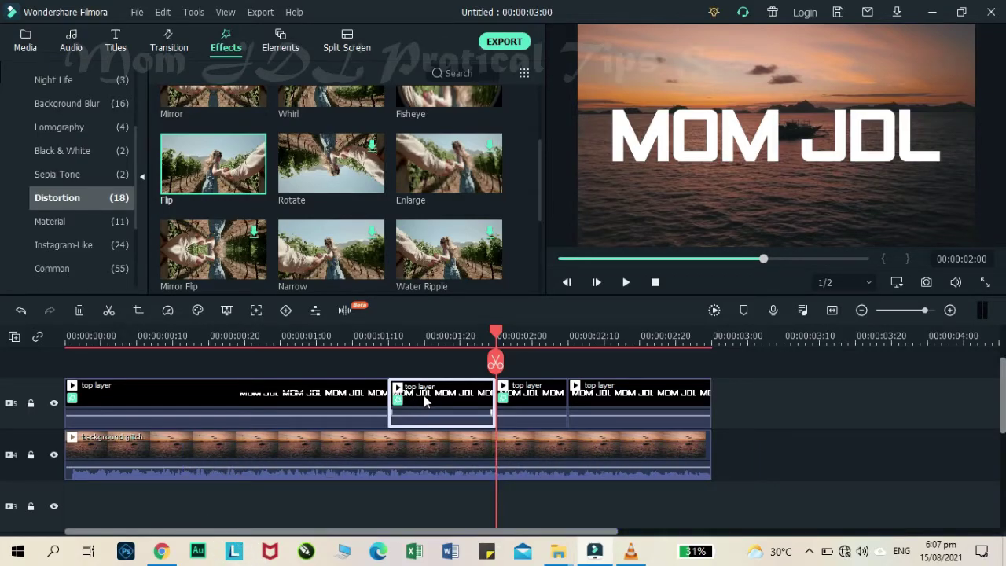
- Set the Fade of the Chromatic Aberration effect on the second top layer part to 0.40
{"action": "double_click", "coordinate": [424, 395]}
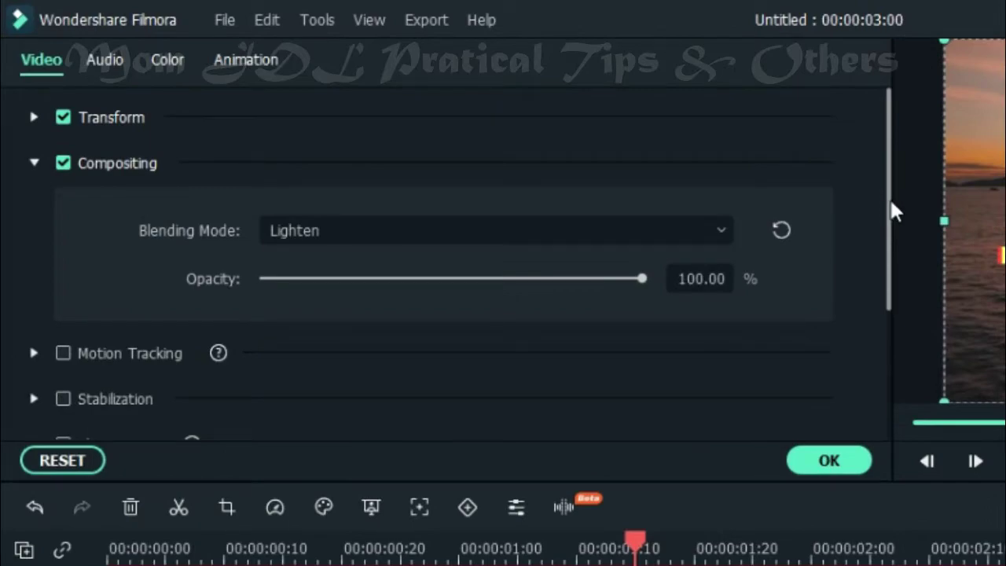
{"action": "left_click_drag", "start_coordinate": [891, 210], "coordinate": [899, 388]}
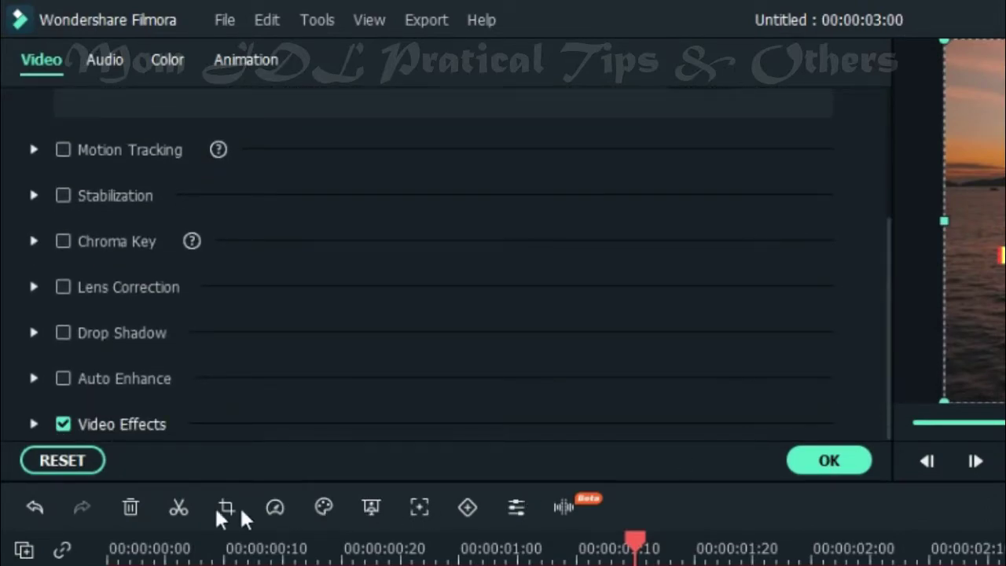
{"action": "left_click", "coordinate": [34, 424]}
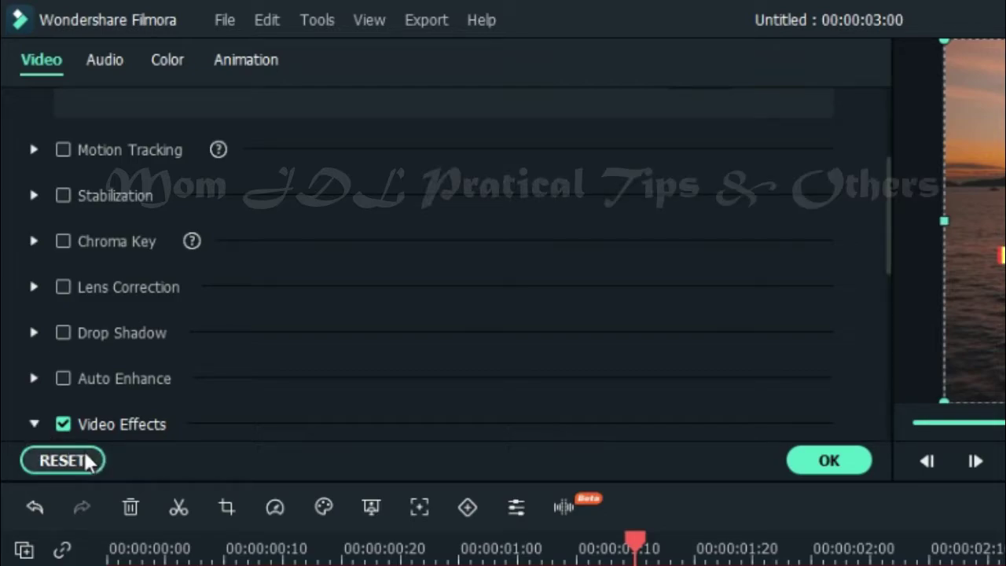
{"action": "left_click_drag", "start_coordinate": [889, 183], "coordinate": [893, 354]}
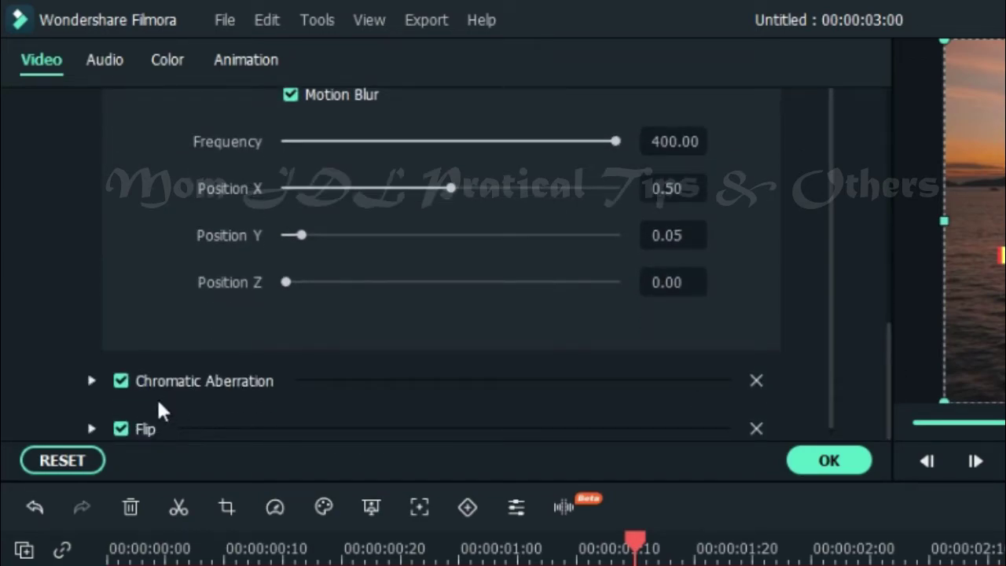
{"action": "left_click", "coordinate": [91, 381]}
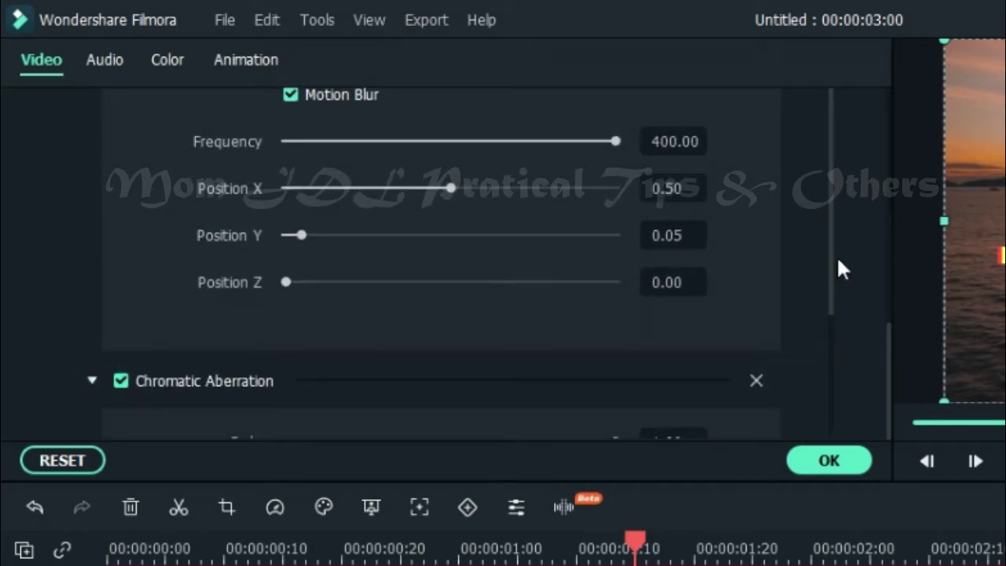
{"action": "left_click_drag", "start_coordinate": [832, 234], "coordinate": [828, 337]}
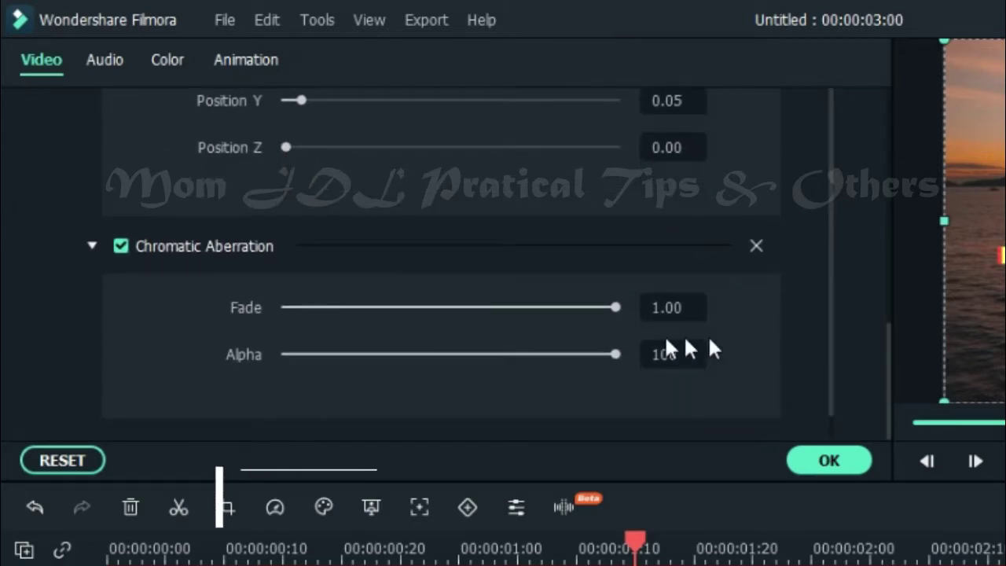
{"action": "left_click", "coordinate": [418, 307]}
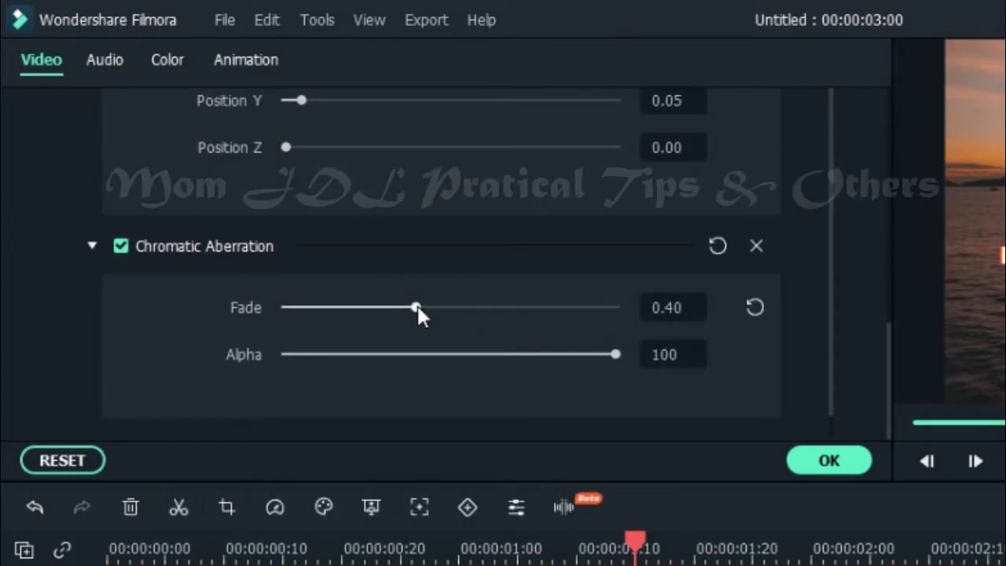
{"action": "left_click", "coordinate": [865, 467]}
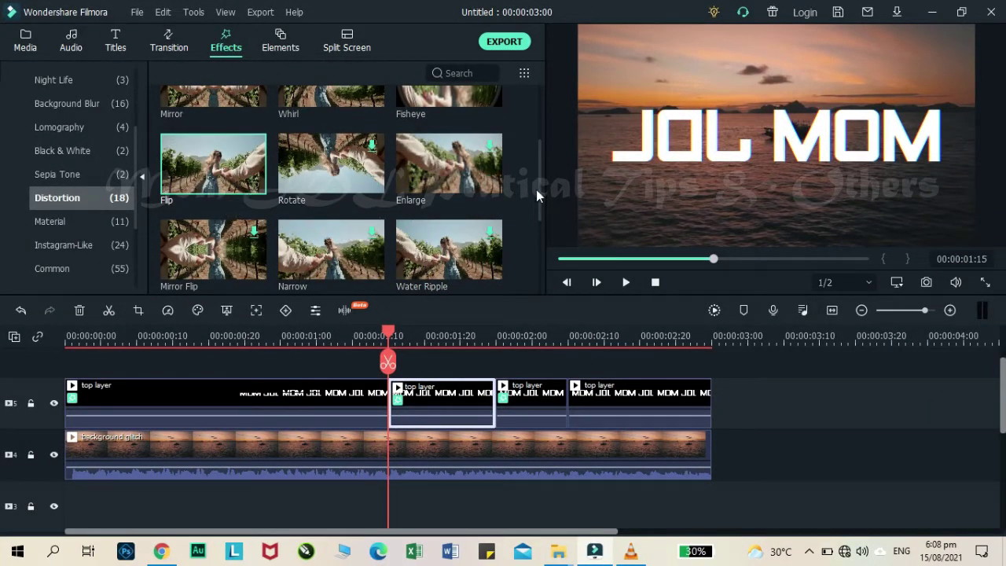
- Apply the Chromatic Aberration distortion filter to the third part of the top layer
{"action": "left_click_drag", "start_coordinate": [540, 192], "coordinate": [543, 144]}
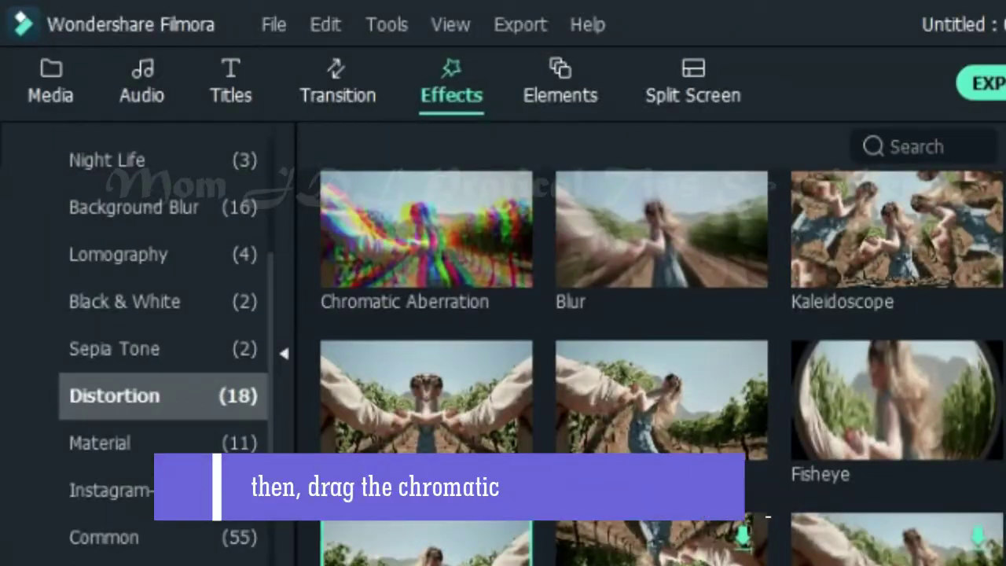
{"action": "left_click_drag", "start_coordinate": [458, 236], "coordinate": [511, 397]}
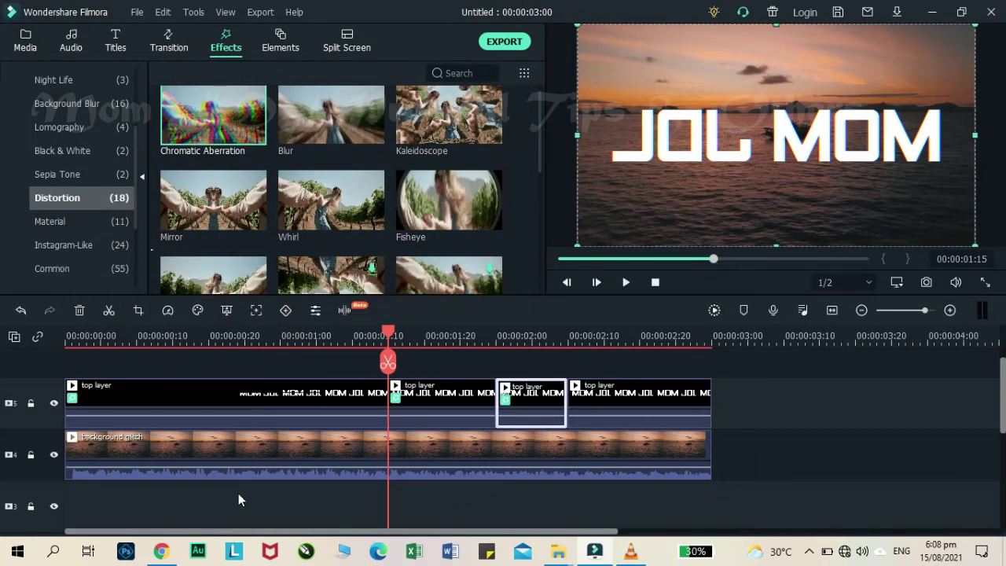
- Detach the audio from the background glitch clip and delete the detached audio clip
{"action": "left_click", "coordinate": [165, 473]}
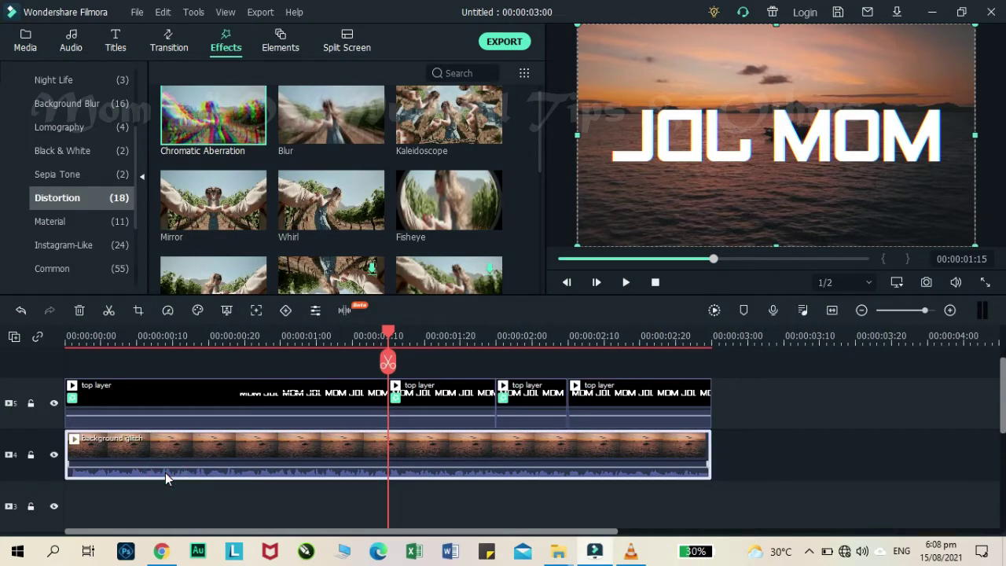
{"action": "right_click", "coordinate": [166, 476]}
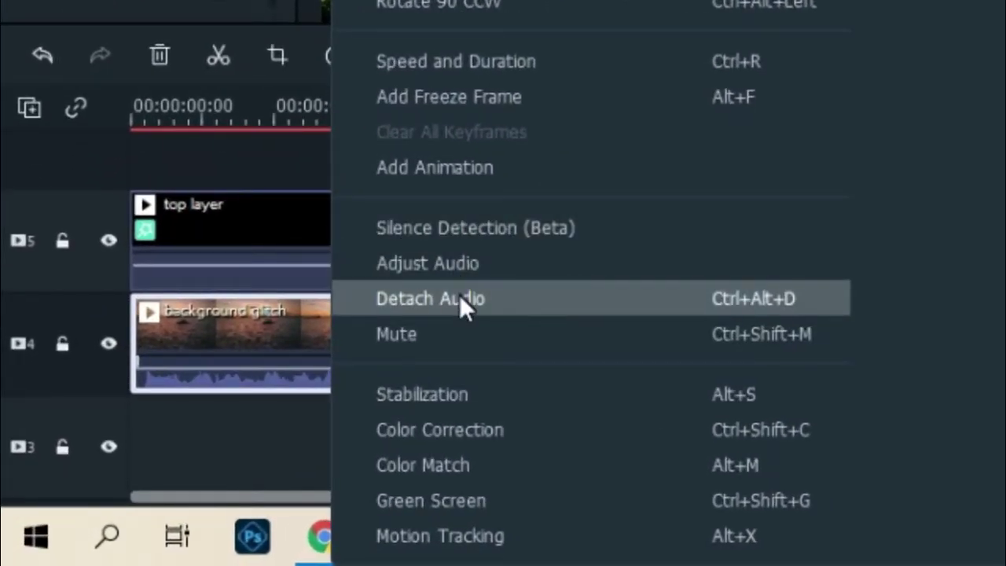
{"action": "left_click", "coordinate": [460, 298]}
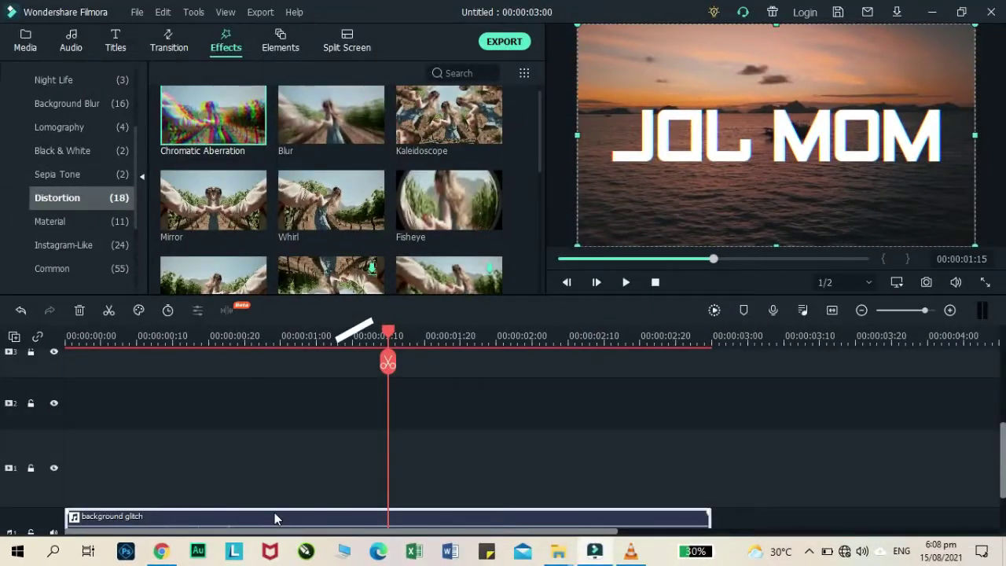
{"action": "left_click", "coordinate": [274, 514]}
{"action": "scroll", "coordinate": [282, 507], "scroll_direction": "down", "scroll_amount": 1}
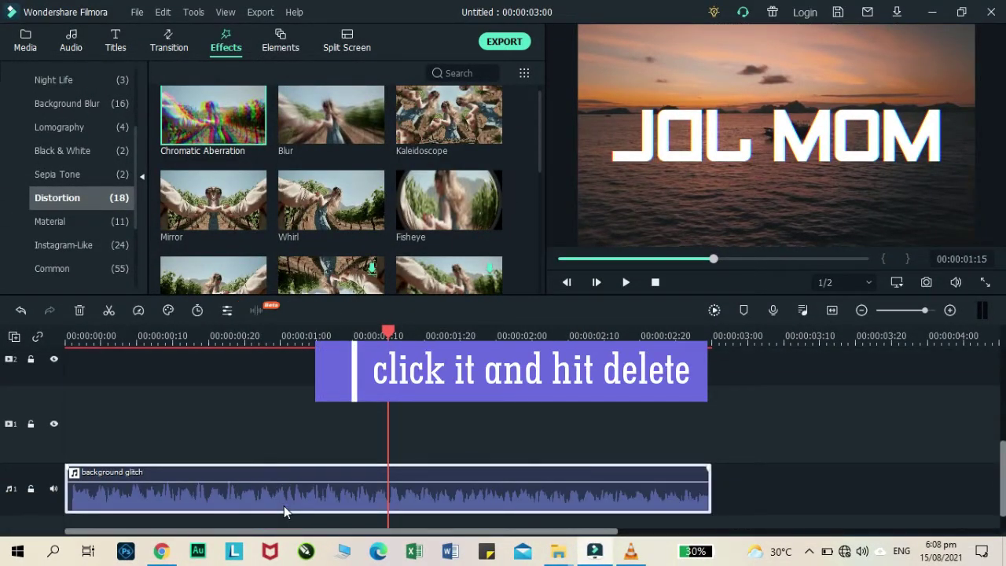
{"action": "key", "text": "Delete"}
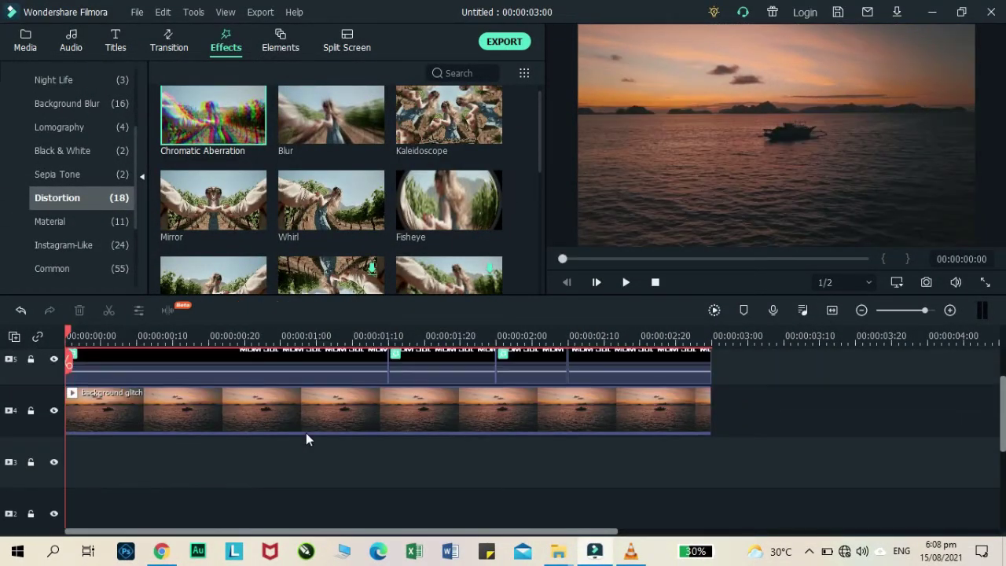
{"action": "scroll", "coordinate": [306, 439], "scroll_direction": "up", "scroll_amount": 1}
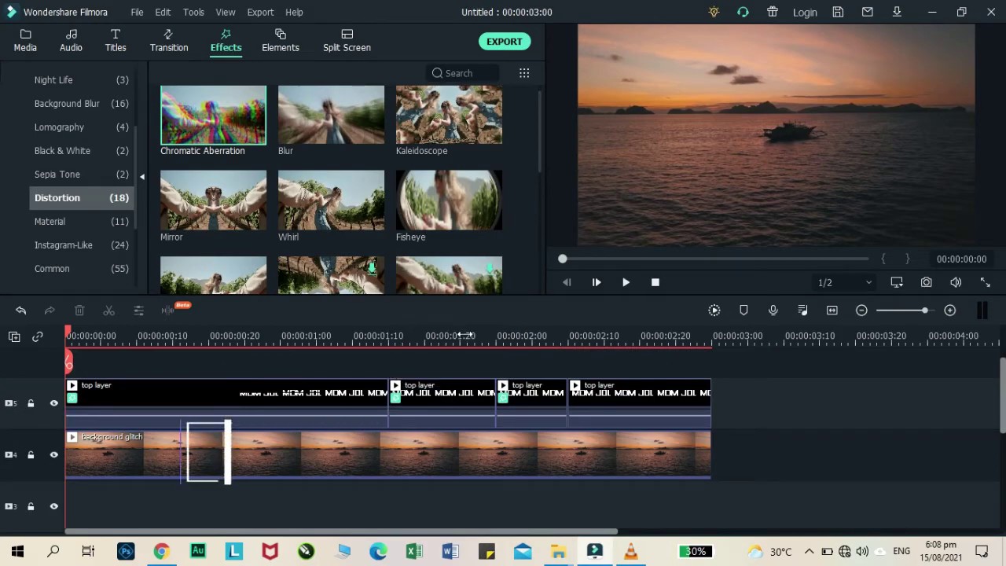
- Place "glitch sound effect" on audio track 1, starting just before the one-second mark, and play the result from the start
{"action": "left_click", "coordinate": [32, 44]}
{"action": "left_click_drag", "start_coordinate": [339, 132], "coordinate": [364, 338]}
{"action": "left_click_drag", "start_coordinate": [433, 490], "coordinate": [395, 499]}
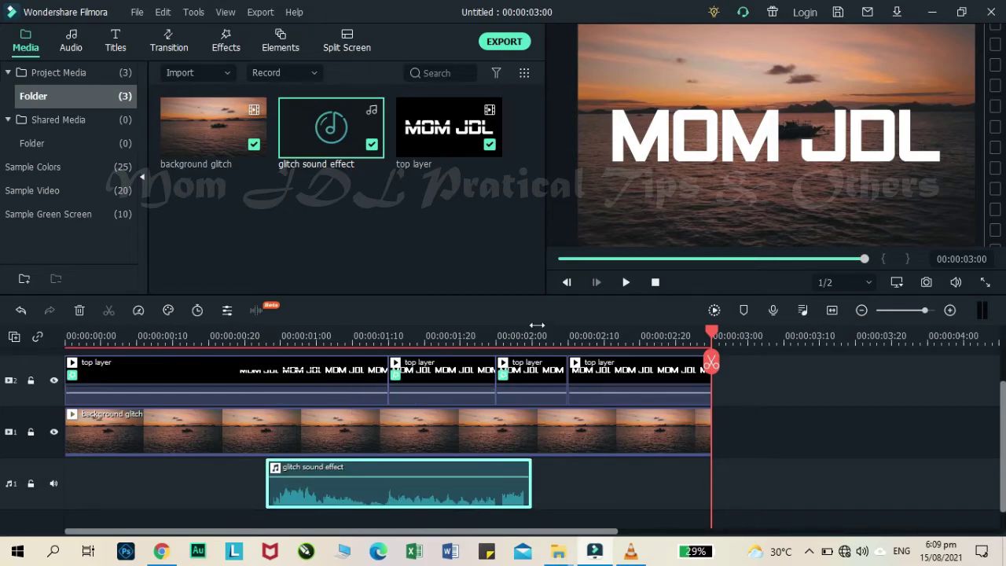
{"action": "left_click", "coordinate": [655, 283]}
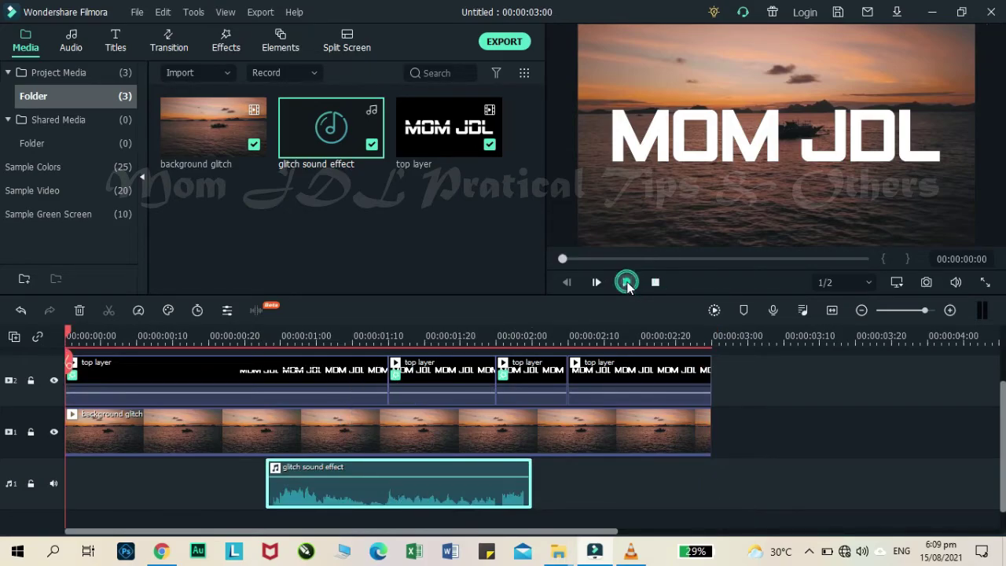